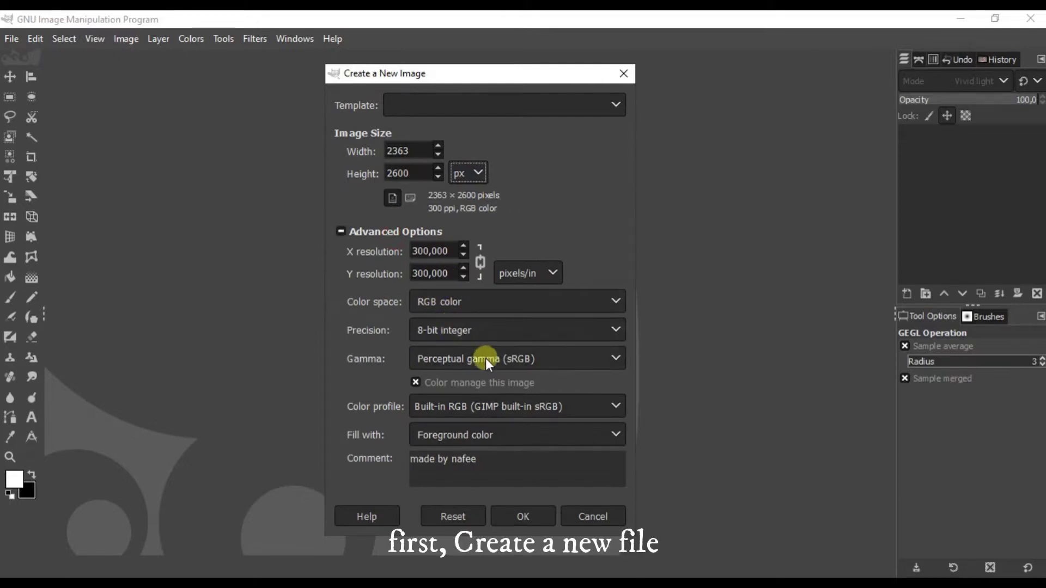
# Create a 2363 × 2600 px RGB image at 300 ppi filled with the foreground color, and open young-handsome-man-with-acne.jpg.
pyautogui.click(504, 513)
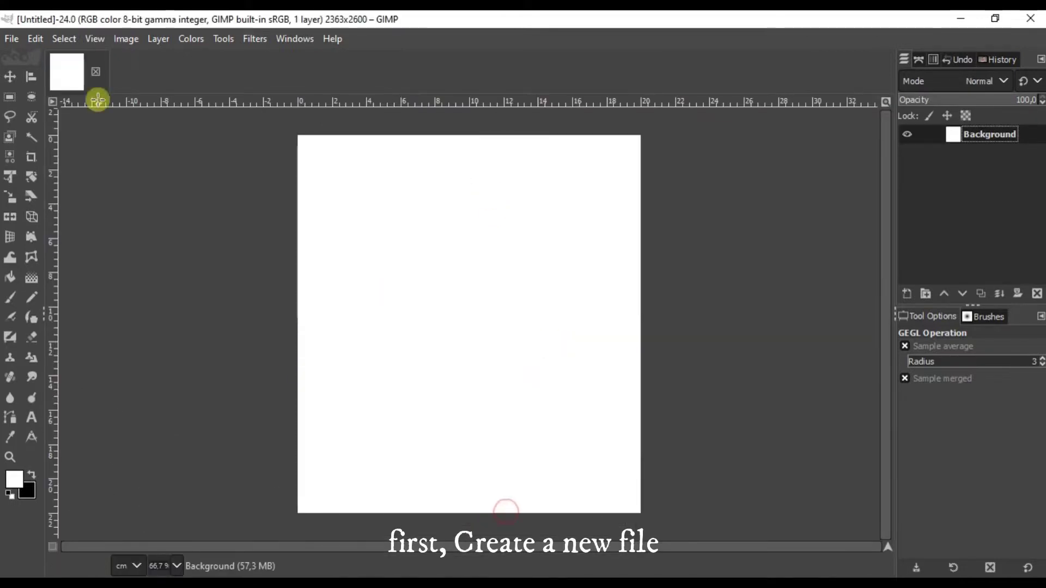
pyautogui.click(18, 38)
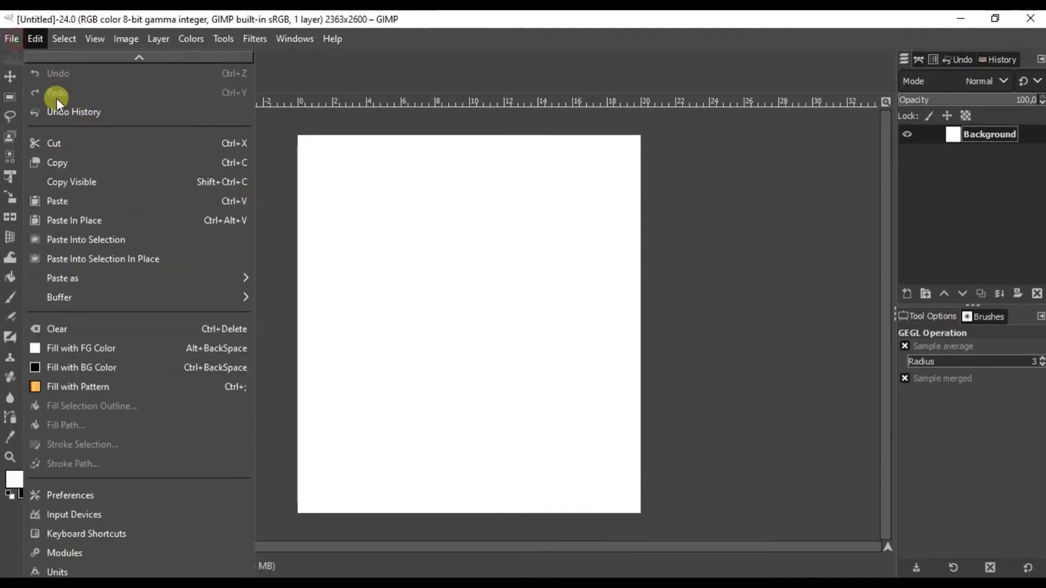
pyautogui.moveTo(102, 156)
pyautogui.click(229, 155)
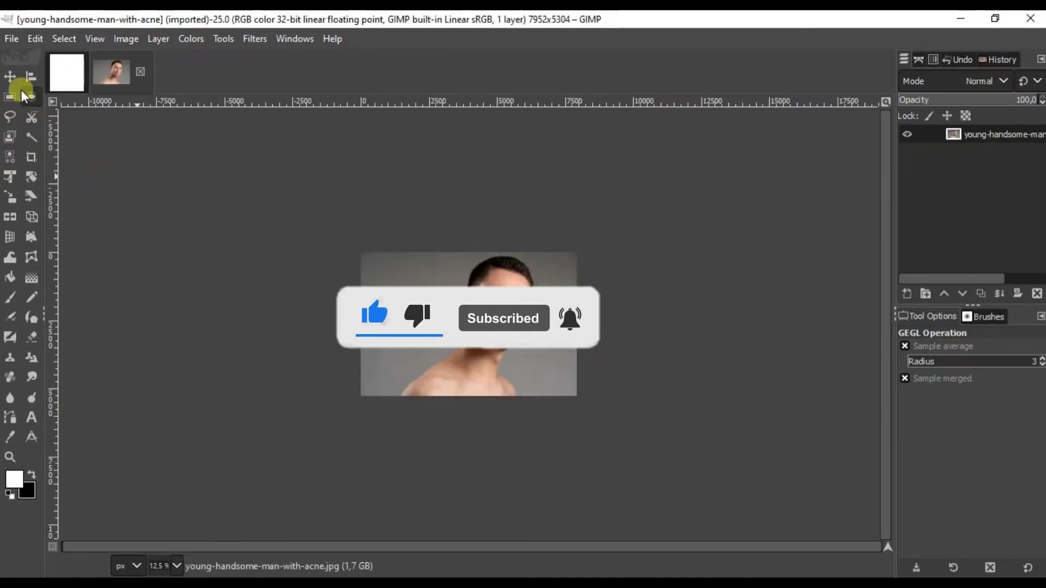
# Copy the entire portrait photo of the man with acne.
pyautogui.click(10, 77)
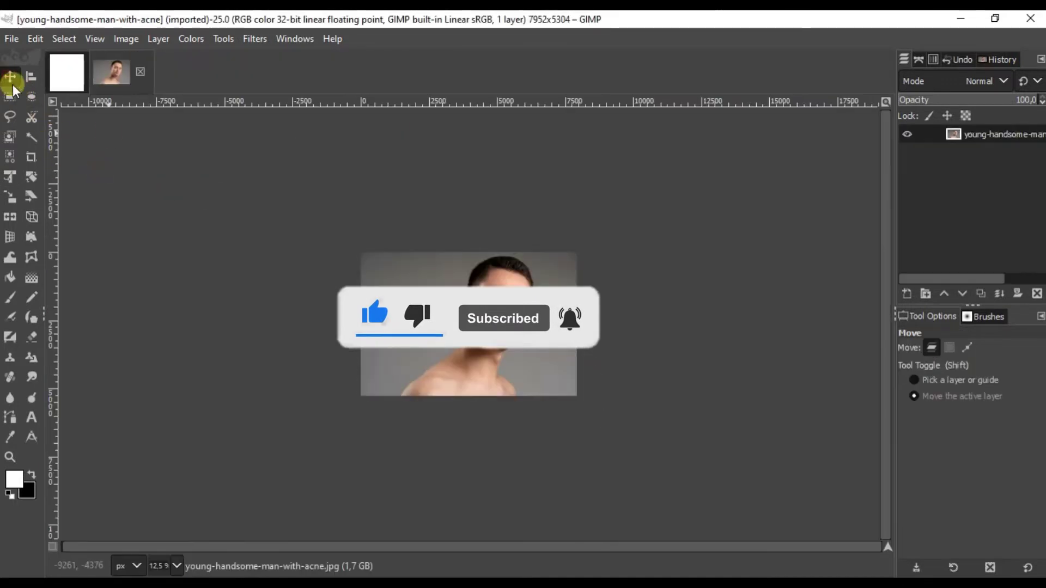
pyautogui.rightClick(480, 307)
pyautogui.moveTo(517, 346)
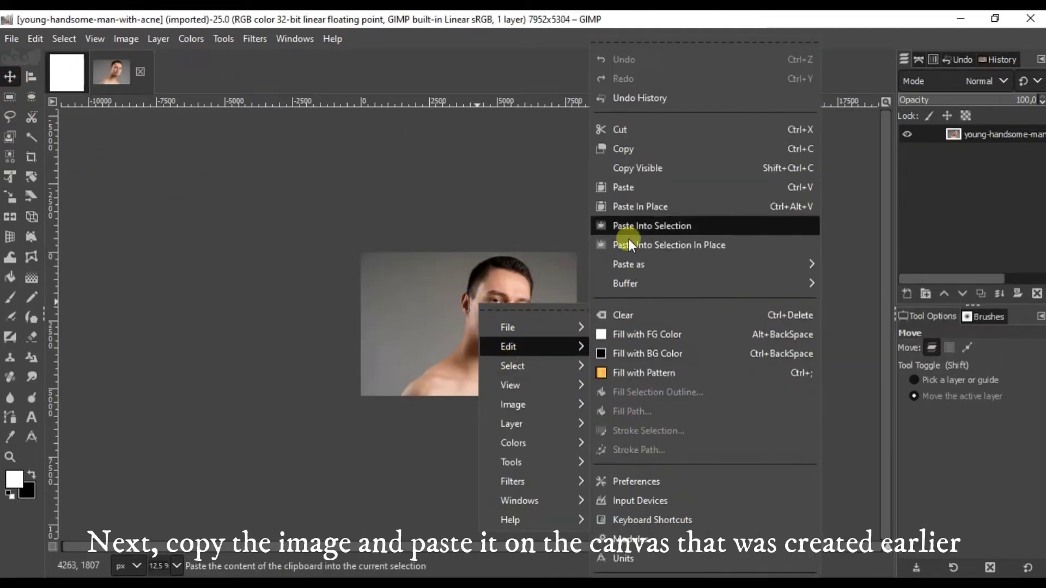
pyautogui.click(625, 149)
# Paste the portrait into the blank image as a new layer and close the source photo.
pyautogui.click(68, 76)
pyautogui.rightClick(545, 295)
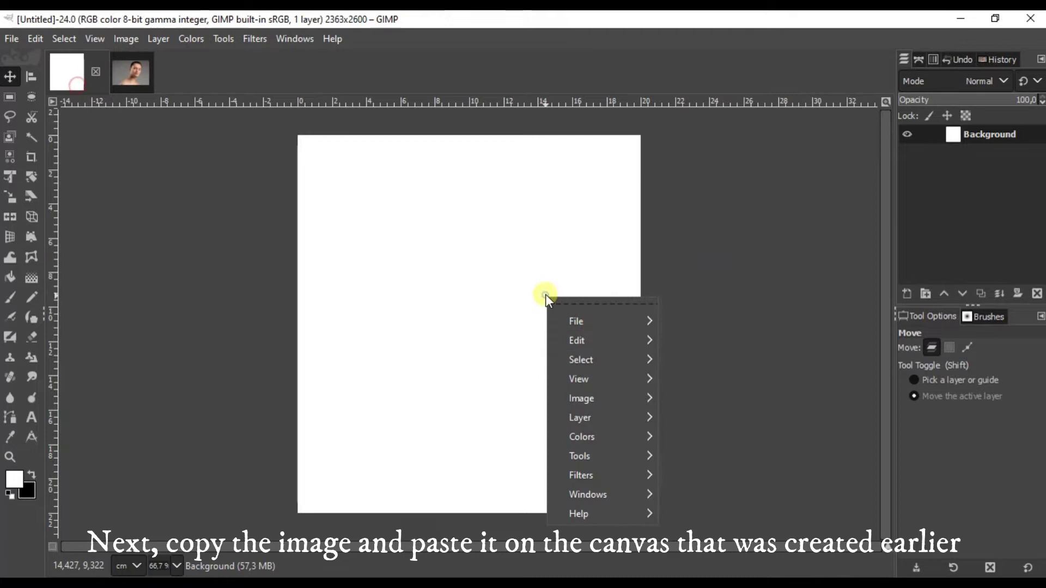
pyautogui.moveTo(604, 343)
pyautogui.click(696, 187)
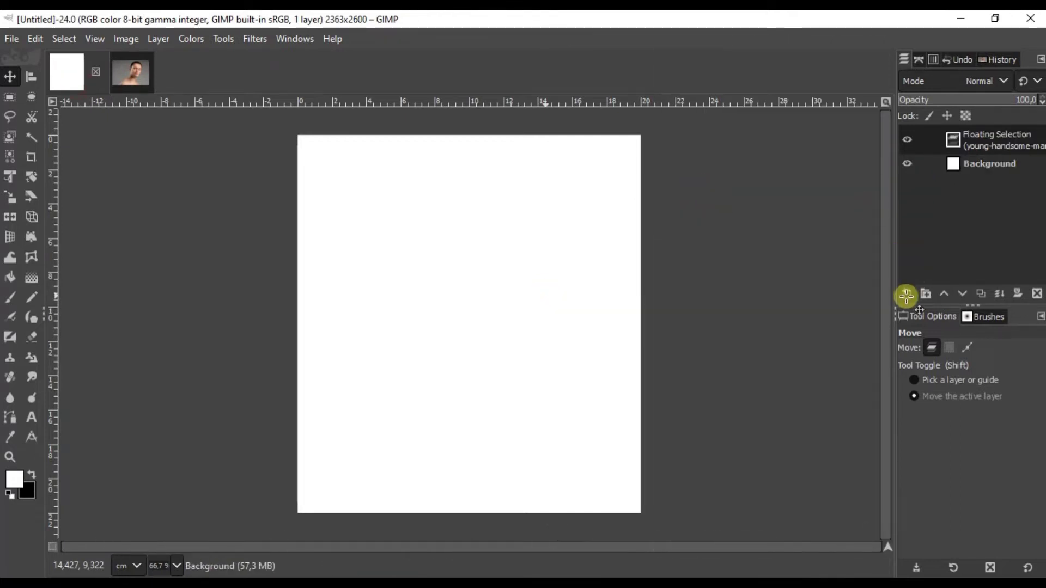
pyautogui.click(906, 296)
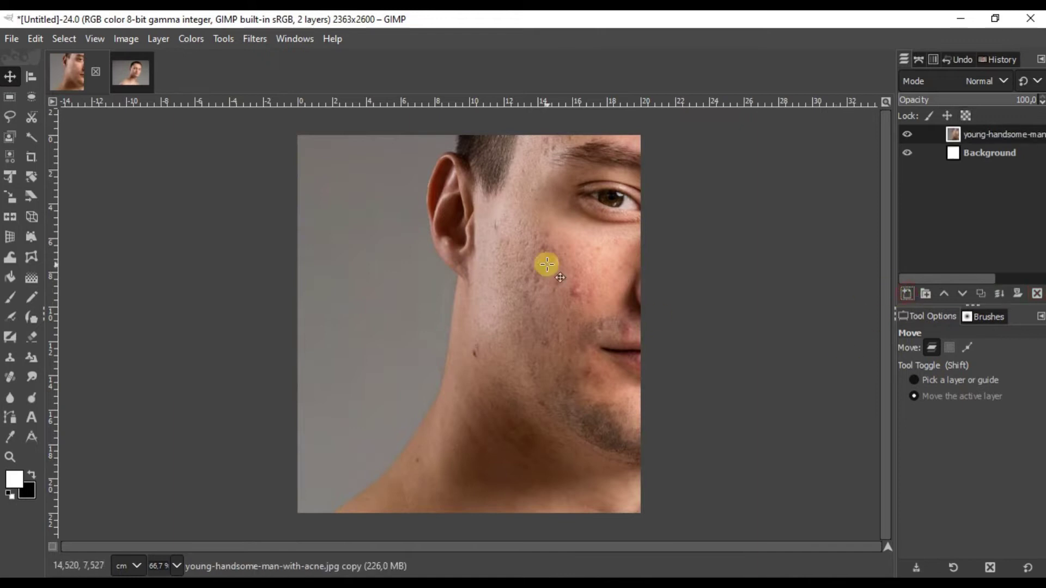
pyautogui.click(133, 78)
pyautogui.click(140, 75)
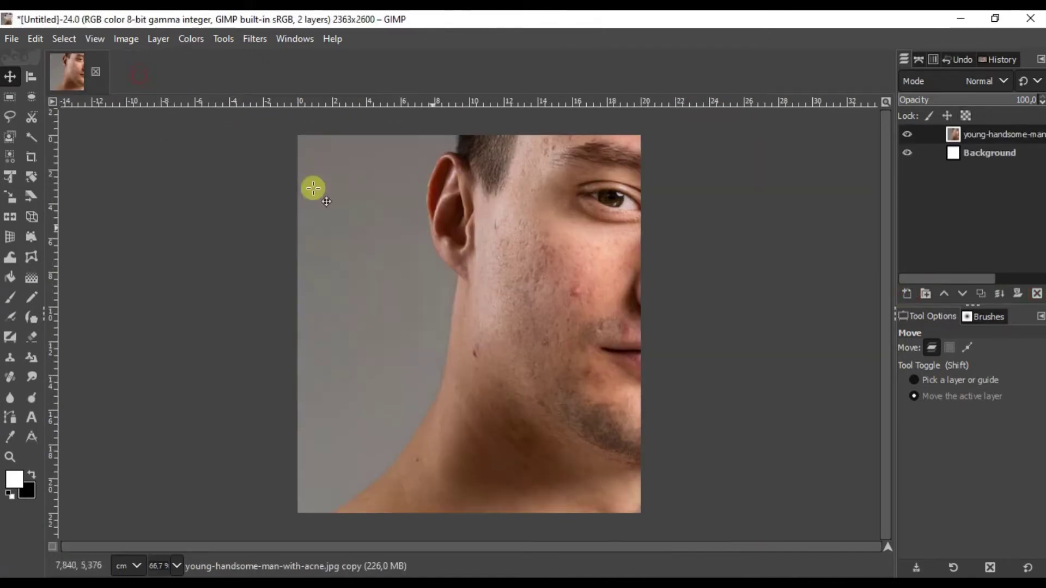
# Scale the portrait layer down to about 67% with Unified Transform and position it so the whole head fits within the canvas.
pyautogui.click(11, 177)
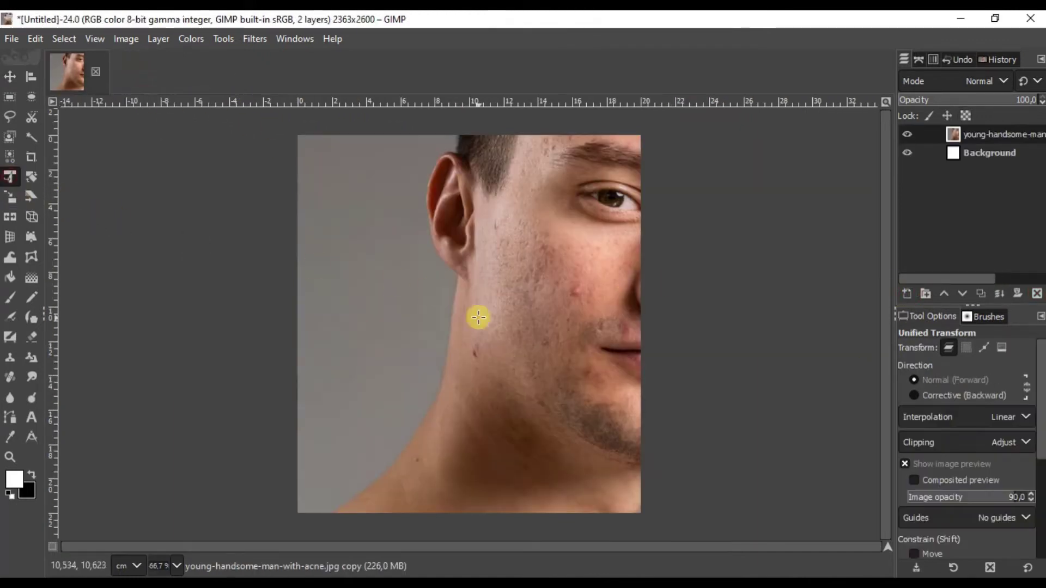
pyautogui.click(481, 319)
pyautogui.scroll(-3, 497, 321)
pyautogui.moveTo(719, 478); pyautogui.dragTo(621, 378)
pyautogui.moveTo(273, 185); pyautogui.dragTo(289, 216)
pyautogui.moveTo(479, 276); pyautogui.dragTo(491, 318)
pyautogui.moveTo(323, 263); pyautogui.dragTo(293, 240)
pyautogui.moveTo(546, 355); pyautogui.dragTo(548, 357)
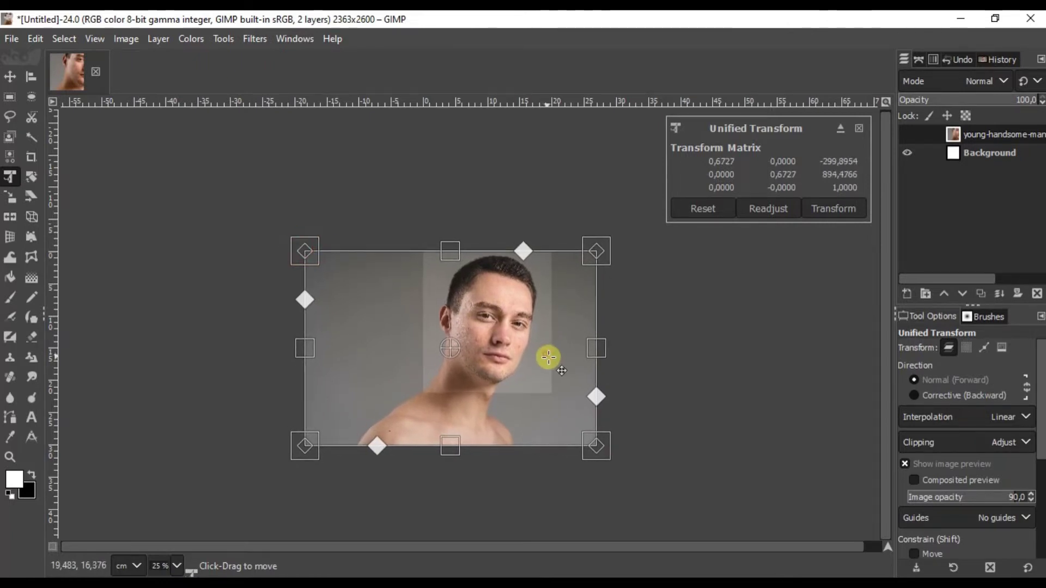
pyautogui.moveTo(536, 307); pyautogui.dragTo(536, 306)
pyautogui.click(808, 209)
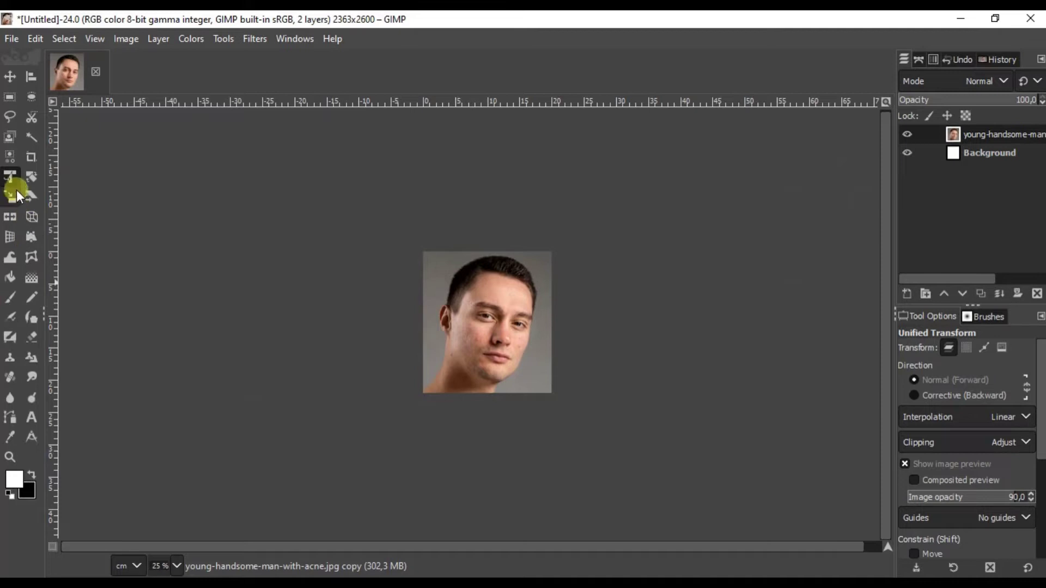
# Crop the image to the full 2363 × 2600 px canvas area.
pyautogui.click(32, 158)
pyautogui.click(382, 209)
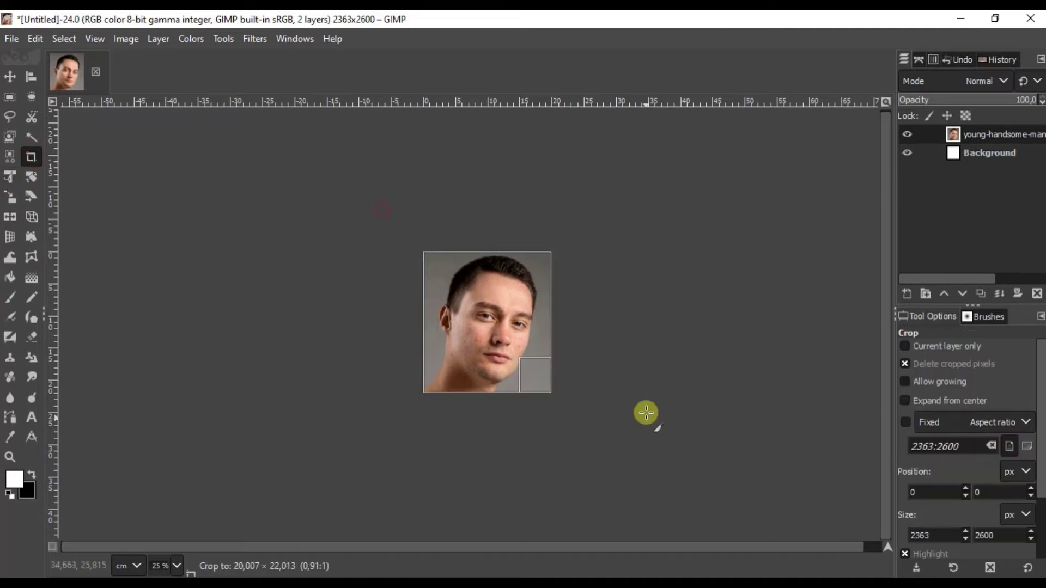
pyautogui.press('Return')
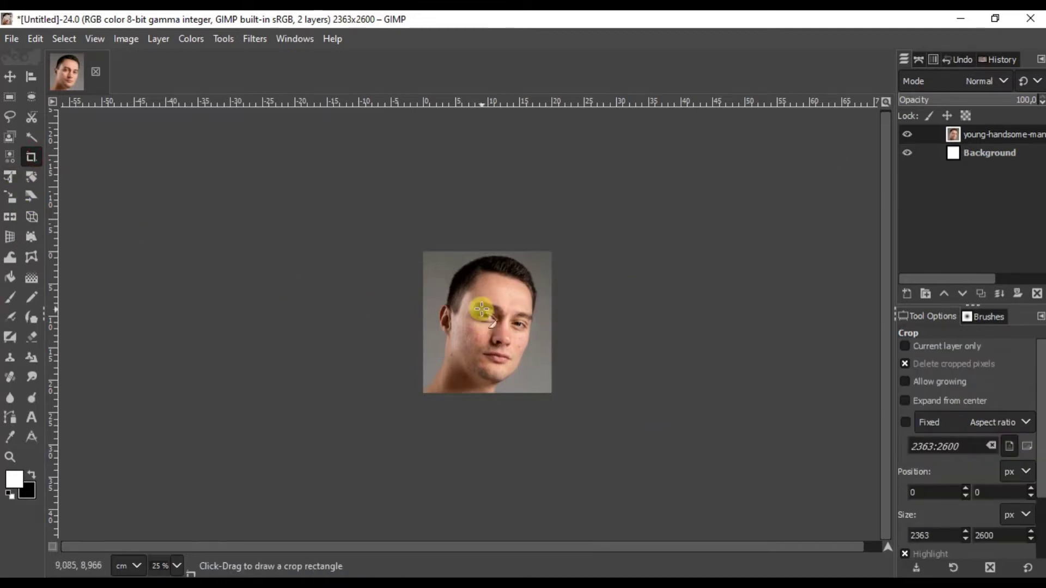
# Rename the portrait layer "original".
pyautogui.scroll(2, 485, 316)
pyautogui.write('original')
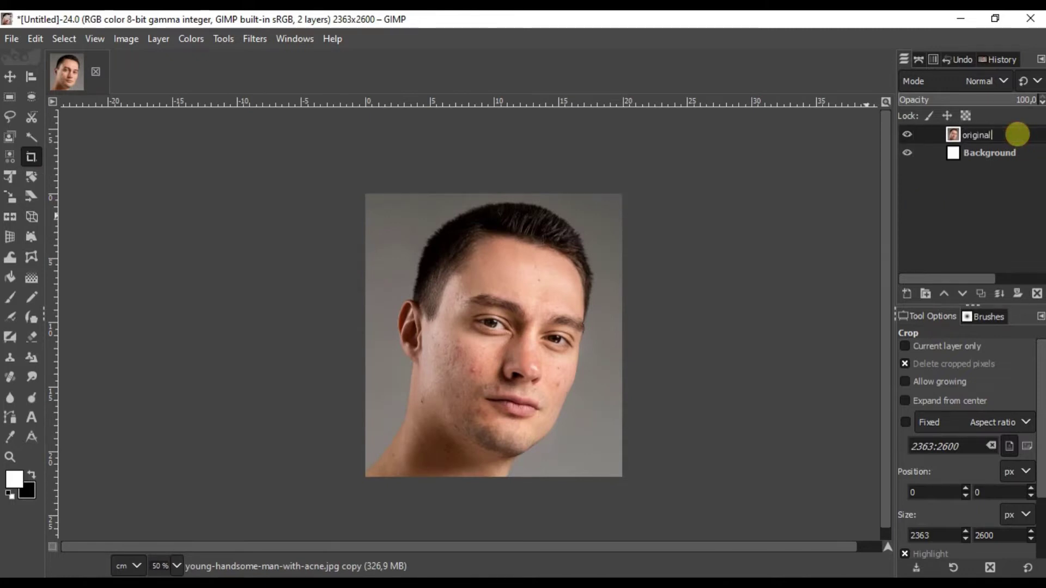
pyautogui.press('Return')
# Duplicate the "original" layer under the name "edit" and hide the "original" layer.
pyautogui.rightClick(1017, 134)
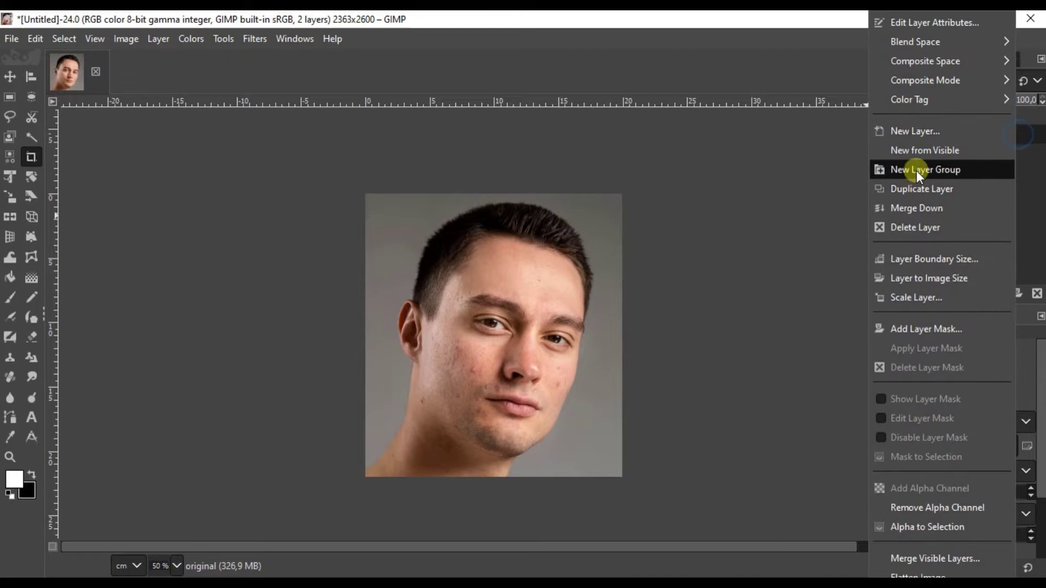
pyautogui.click(914, 191)
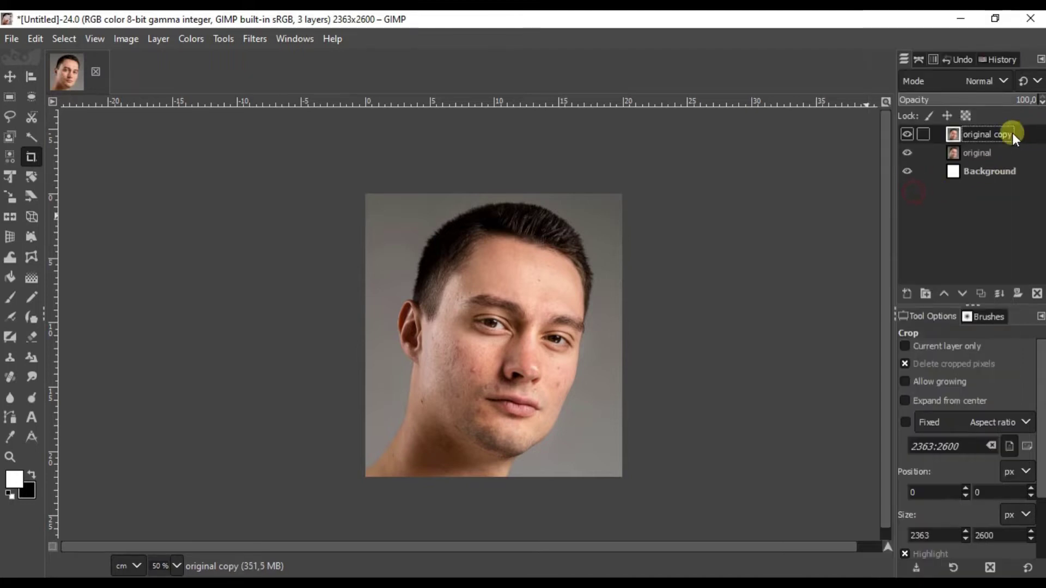
pyautogui.doubleClick(990, 134)
pyautogui.write('e')
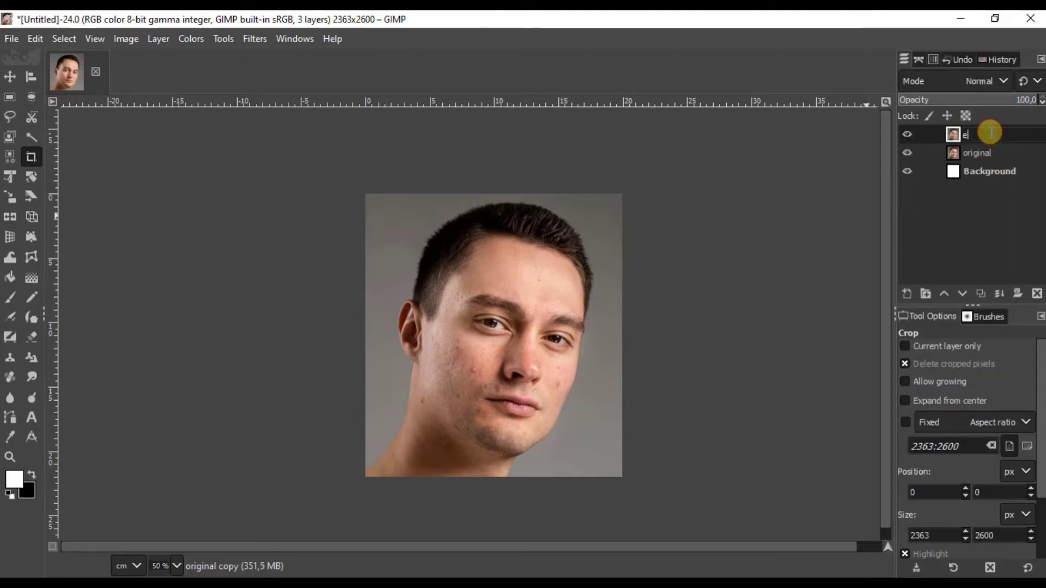
pyautogui.write('dite')
pyautogui.press('BackSpace')
pyautogui.press('Return')
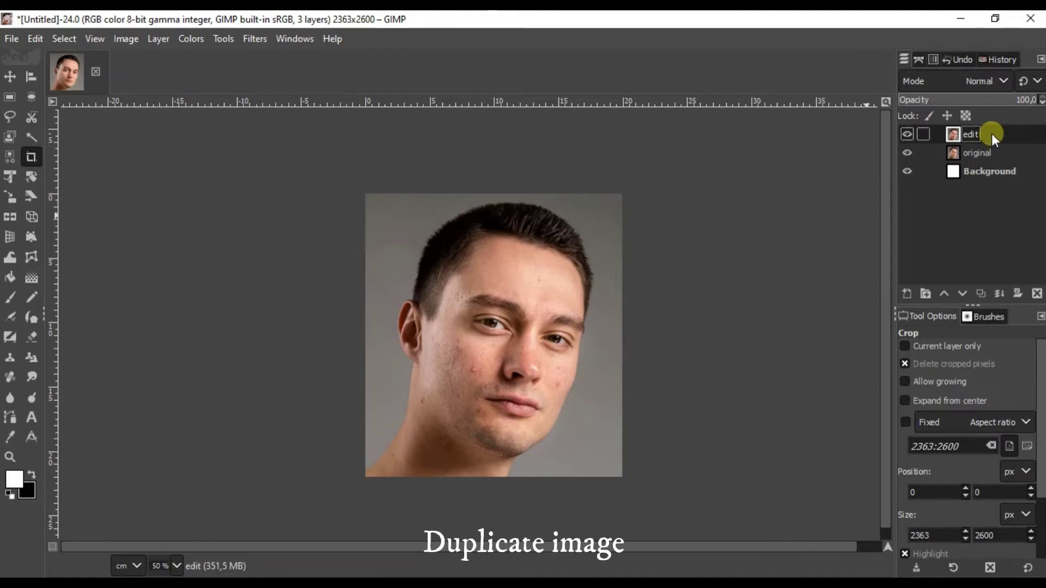
pyautogui.click(909, 153)
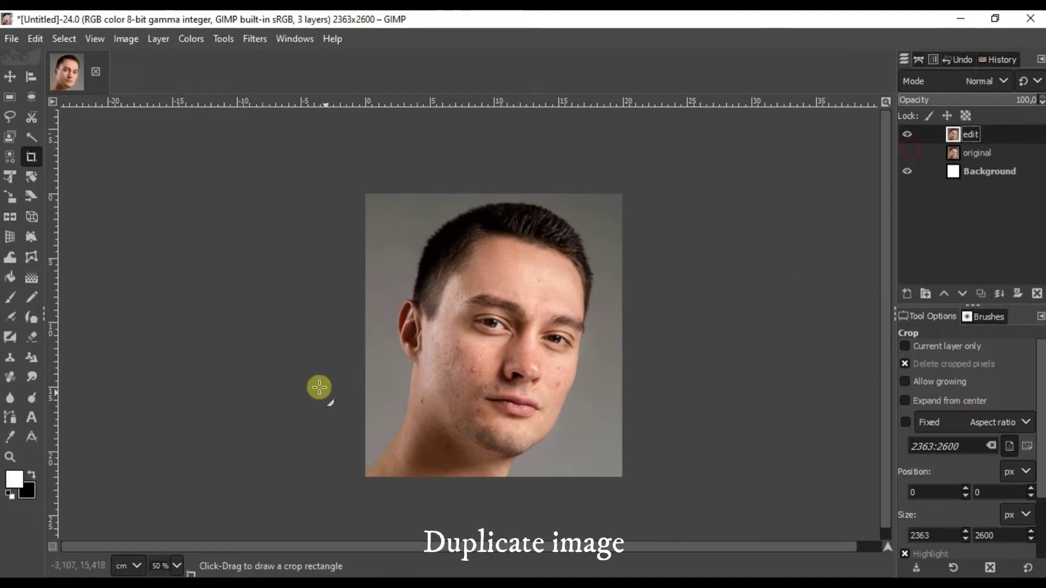
# Remove the large pimple on the cheek beside the nose with the Healing tool, sampling nearby clean skin.
pyautogui.click(10, 377)
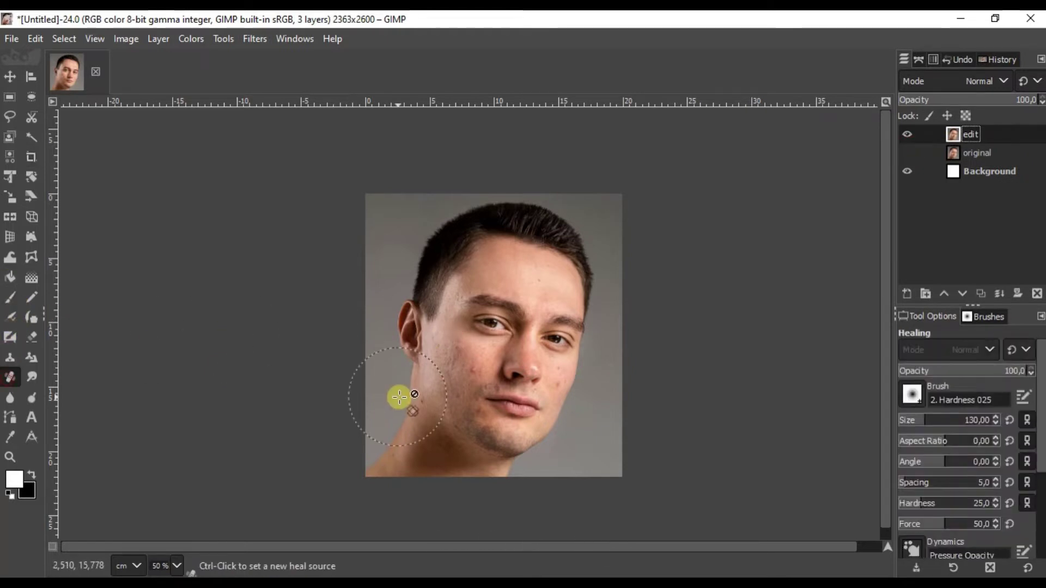
pyautogui.scroll(5, 400, 382)
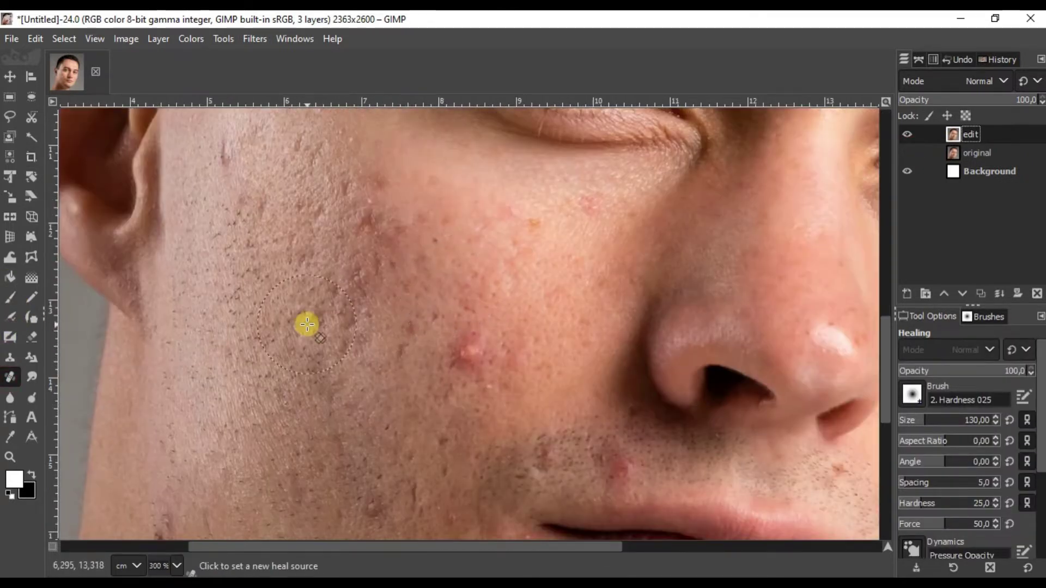
pyautogui.keyDown('ctrl'); pyautogui.click(359, 297); pyautogui.keyUp('ctrl')
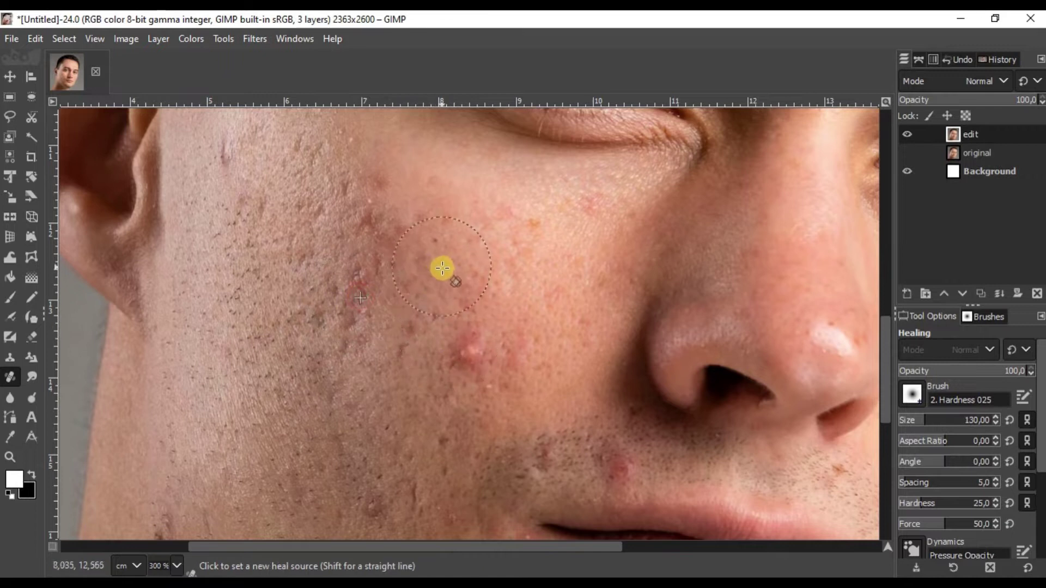
pyautogui.click(474, 342)
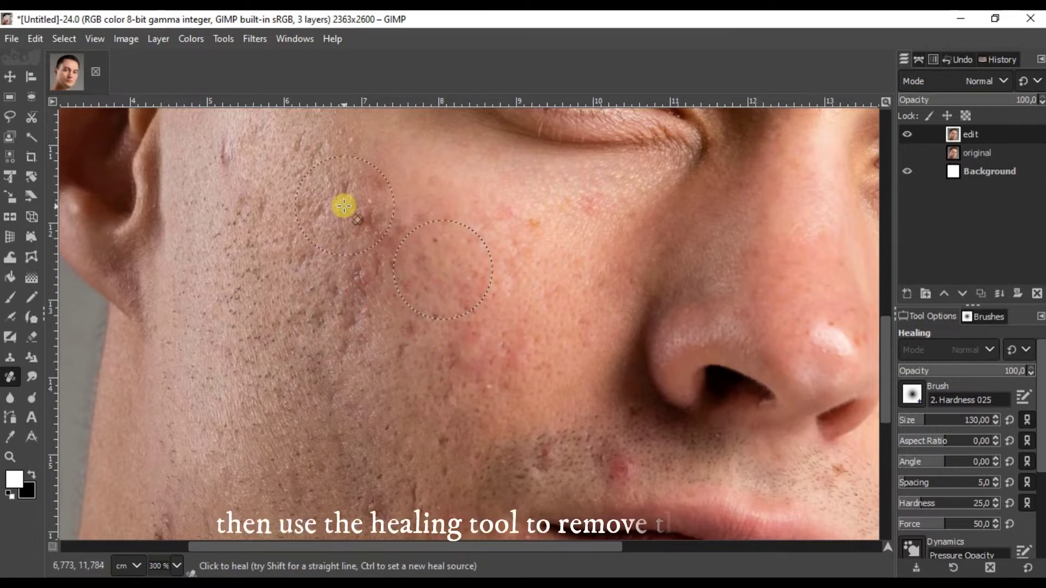
# Heal the red pimple above the upper lip using sampled skin from beneath the nose.
pyautogui.moveTo(373, 401); pyautogui.dragTo(349, 269)
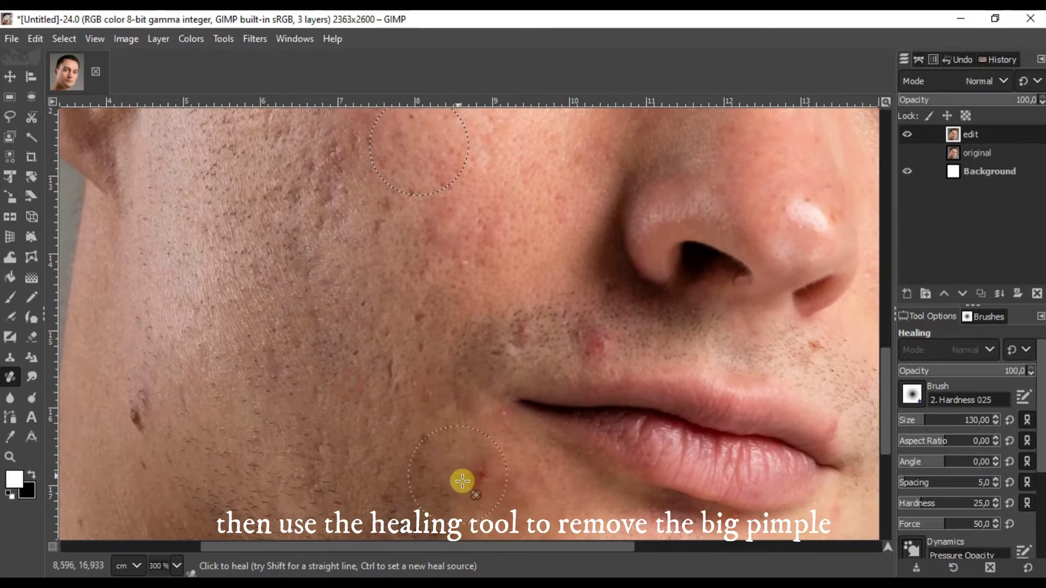
pyautogui.scroll(1, 630, 397)
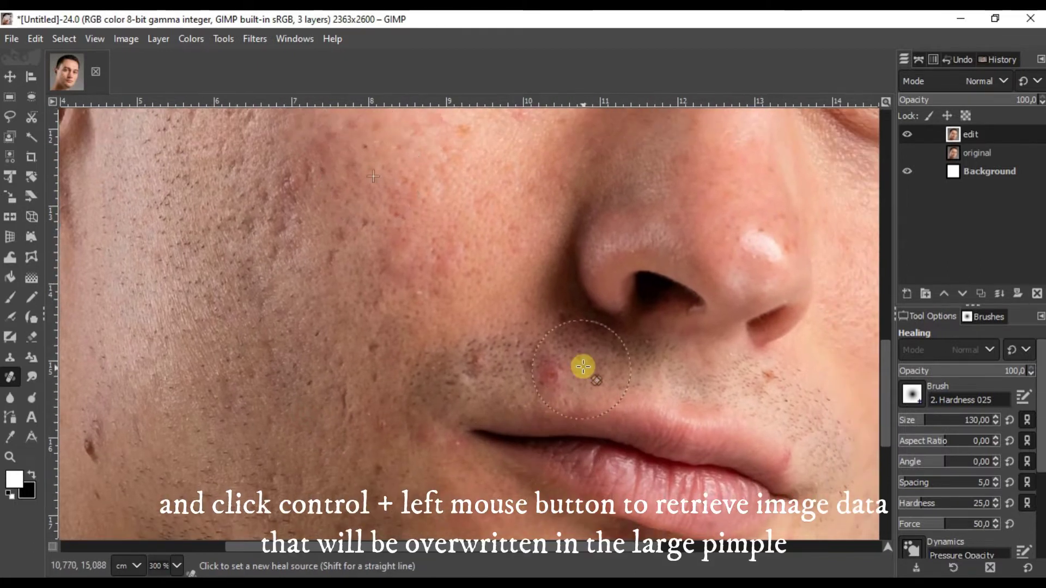
pyautogui.scroll(1, 627, 372)
pyautogui.keyDown('ctrl'); pyautogui.click(628, 373); pyautogui.keyUp('ctrl')
pyautogui.click(502, 375)
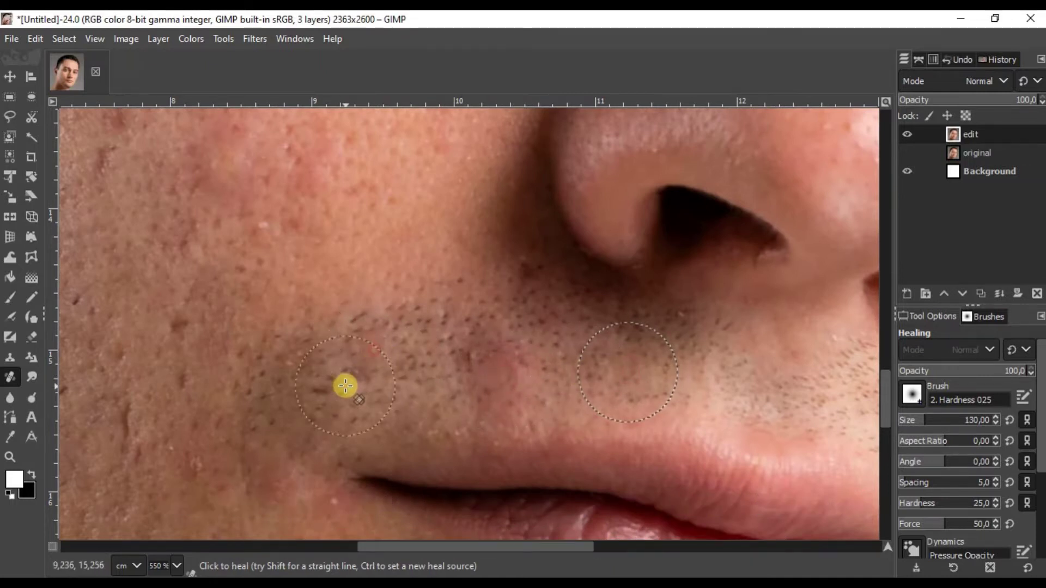
# Heal the dark mole on the jaw below the ear using skin sampled from the lower cheek.
pyautogui.scroll(-3, 406, 346)
pyautogui.moveTo(527, 316)
pyautogui.mouseDown()
pyautogui.moveTo(565, 320)
pyautogui.moveTo(590, 355)
pyautogui.mouseUp()
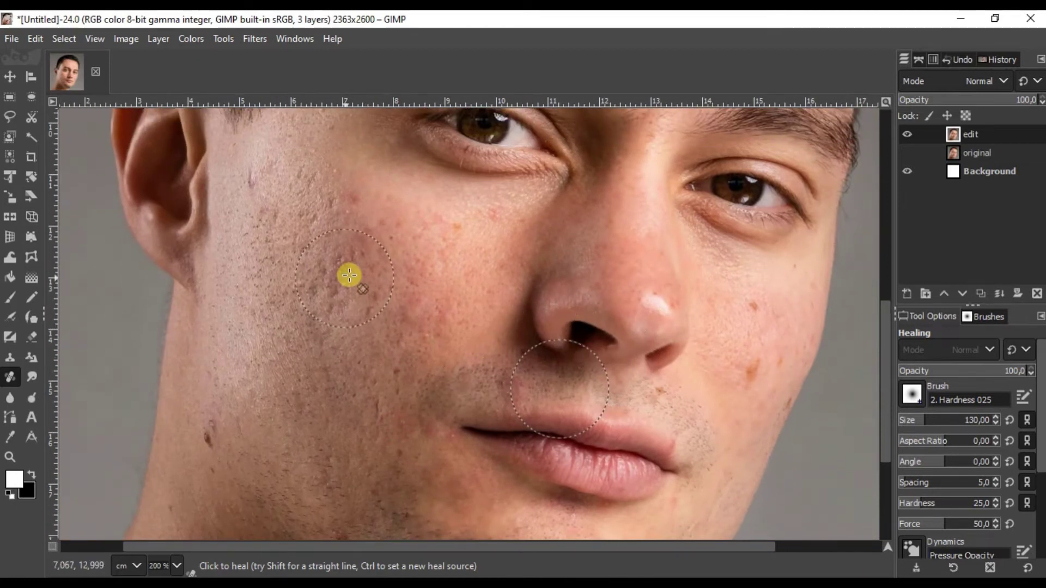
pyautogui.scroll(2, 359, 254)
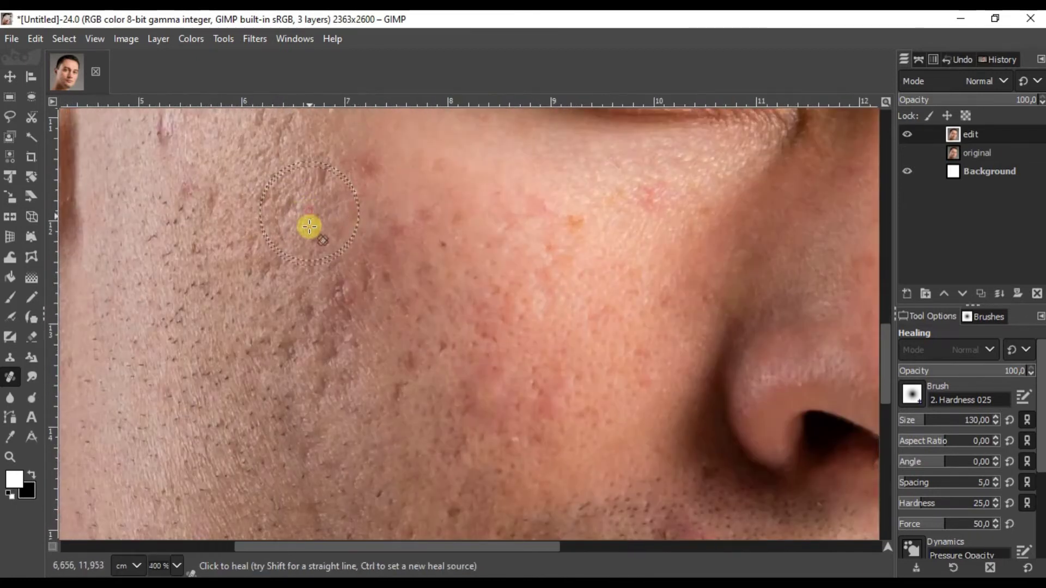
pyautogui.scroll(-4, 350, 345)
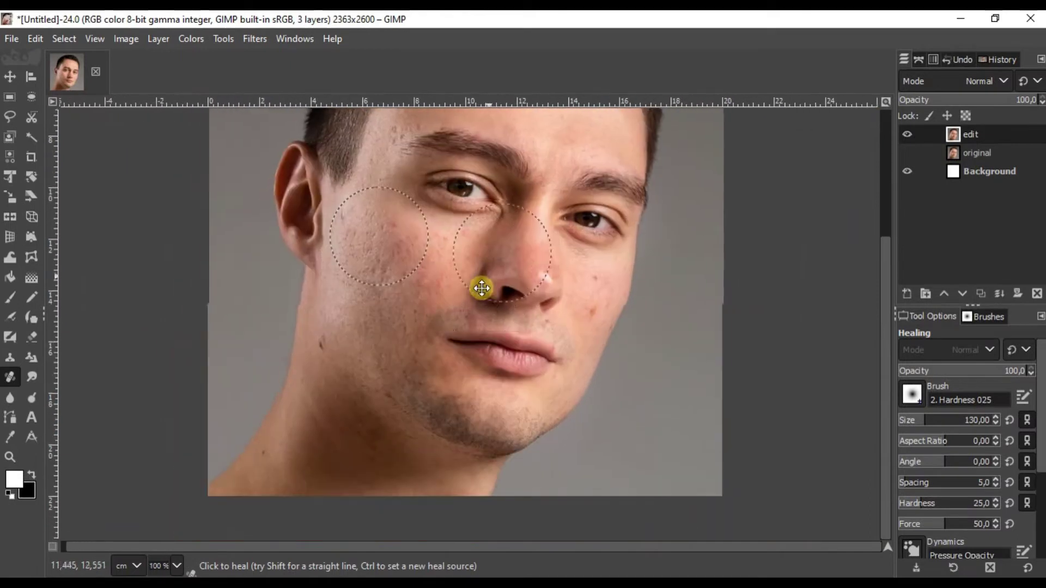
pyautogui.scroll(3, 389, 389)
pyautogui.keyDown('ctrl'); pyautogui.click(326, 292); pyautogui.keyUp('ctrl')
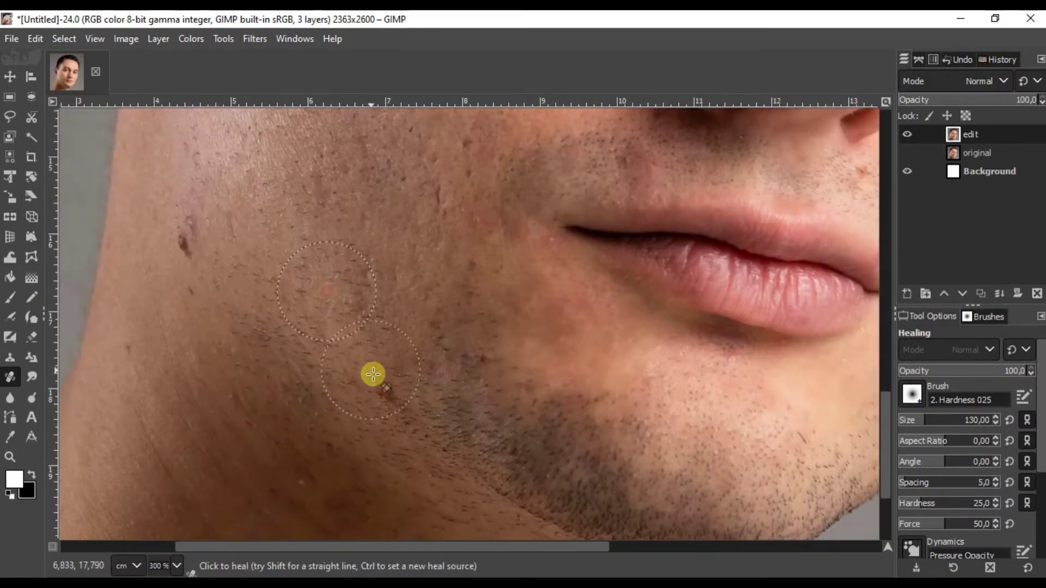
pyautogui.scroll(2, 636, 474)
pyautogui.hscroll(-3, 436, 382)
pyautogui.click(279, 268)
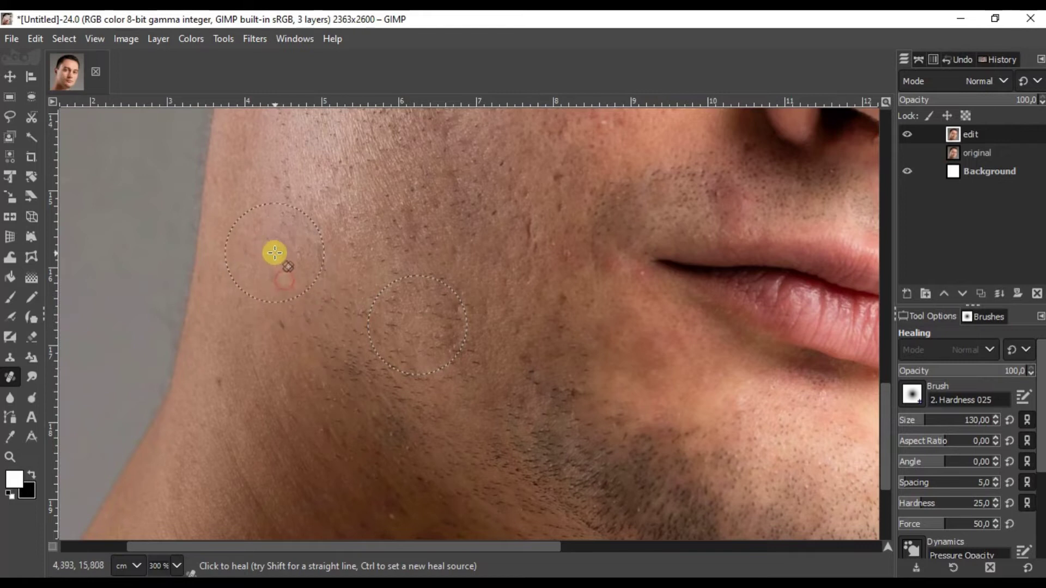
# Heal the small reddish spot in the stubble below the far nostril, sampling skin beside the mouth corner.
pyautogui.scroll(-1, 369, 297)
pyautogui.hscroll(6, 489, 297)
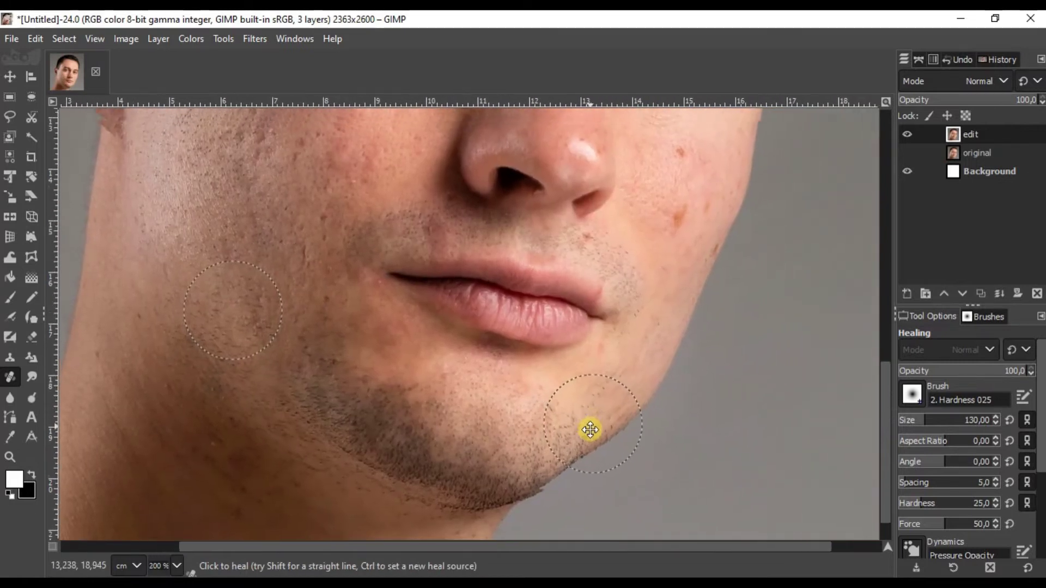
pyautogui.scroll(3, 425, 403)
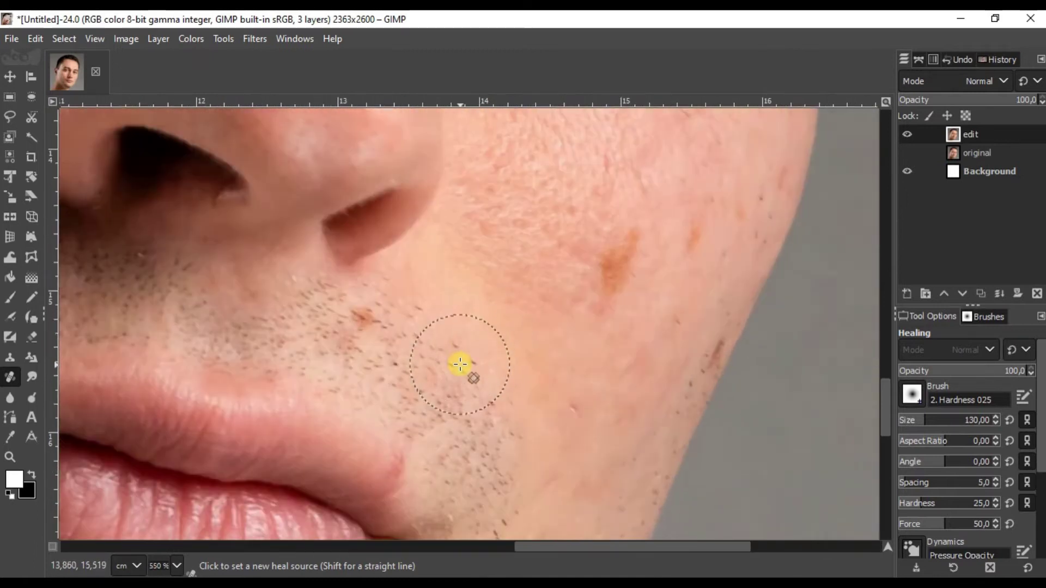
pyautogui.keyDown('ctrl'); pyautogui.click(460, 364); pyautogui.keyUp('ctrl')
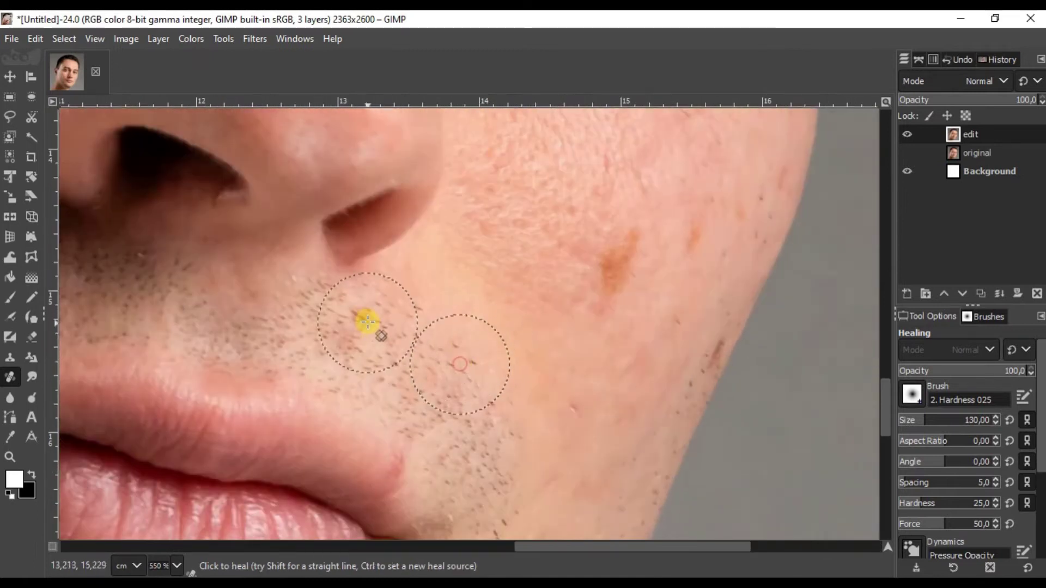
# Heal the brownish spots on the far cheek beside the nose, sampling clean skin from the same cheek.
pyautogui.scroll(3, 403, 354)
pyautogui.hscroll(3, 403, 354)
pyautogui.keyDown('ctrl'); pyautogui.click(423, 311); pyautogui.keyUp('ctrl')
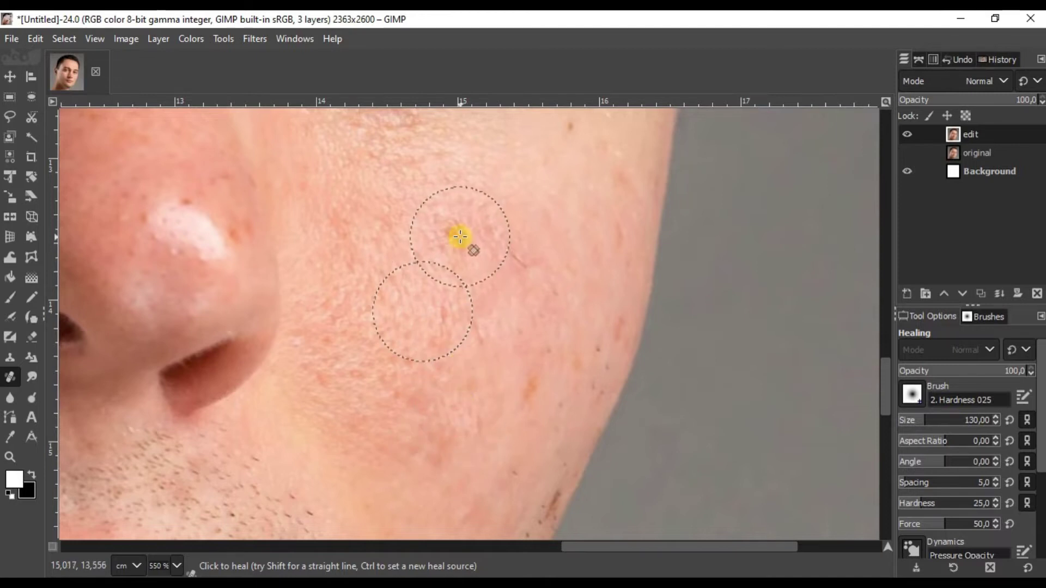
pyautogui.scroll(-2, 531, 369)
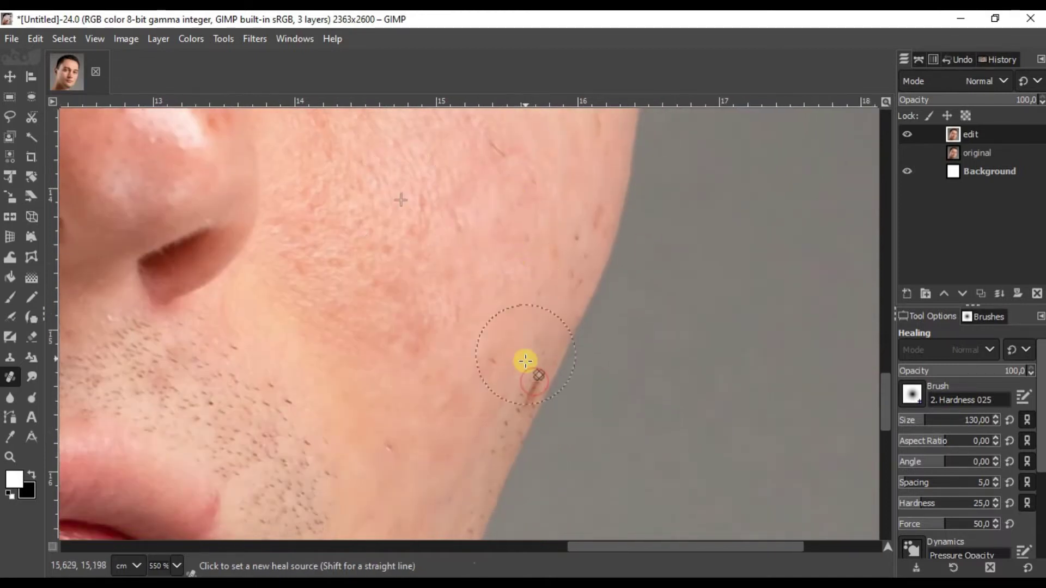
# Heal the dark elongated mark on the outer edge of the far cheek, sampling skin just above it.
pyautogui.scroll(4, 525, 369)
pyautogui.hscroll(-1, 587, 282)
pyautogui.keyDown('ctrl'); pyautogui.click(587, 282); pyautogui.keyUp('ctrl')
pyautogui.scroll(-5, 610, 261)
pyautogui.hscroll(-1, 610, 262)
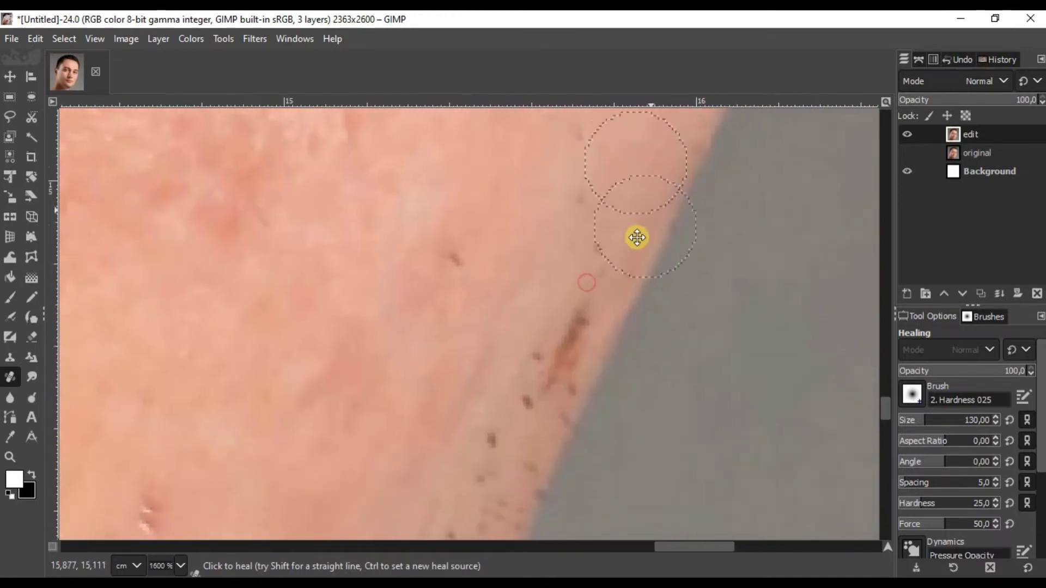
pyautogui.click(569, 320)
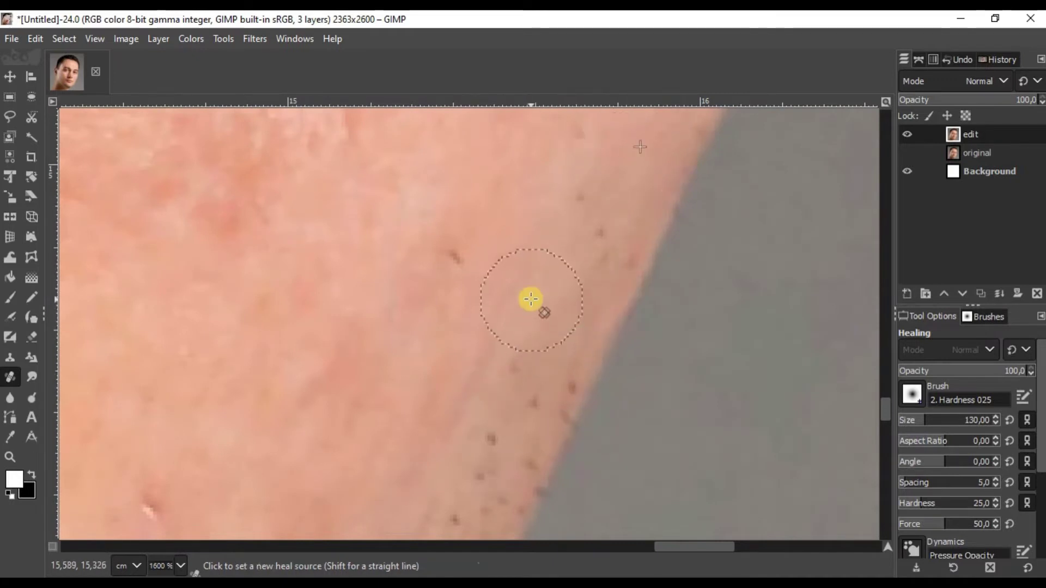
# Inspect the whole face at different magnifications for remaining large blemishes.
pyautogui.scroll(-5, 531, 302)
pyautogui.scroll(1, 513, 366)
pyautogui.scroll(3, 488, 359)
pyautogui.scroll(-4, 487, 359)
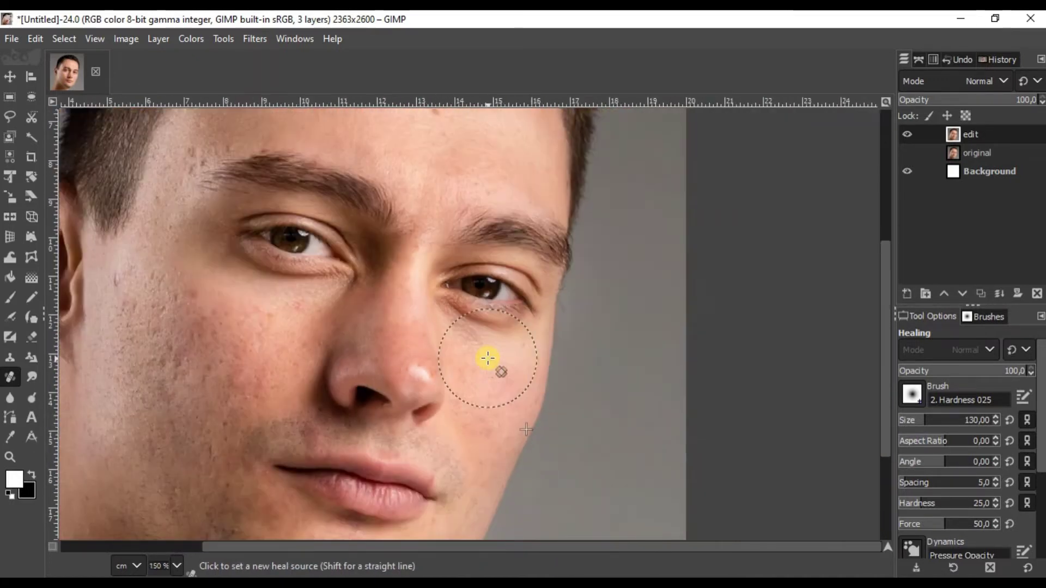
pyautogui.hscroll(-2, 551, 434)
pyautogui.scroll(-2, 672, 304)
pyautogui.hscroll(-1, 669, 305)
pyautogui.hscroll(1, 669, 306)
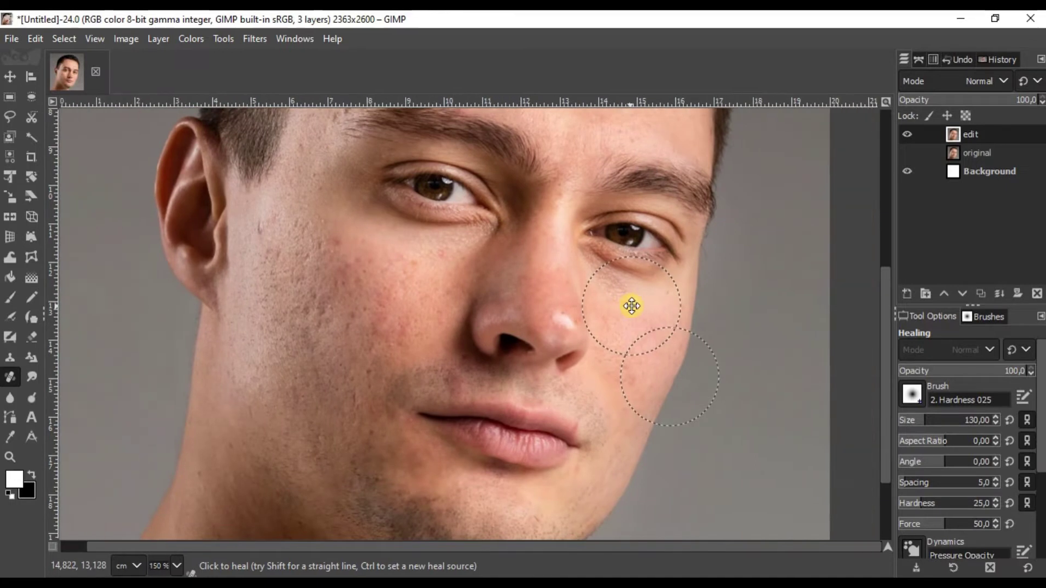
pyautogui.scroll(2, 318, 327)
pyautogui.scroll(-1, 319, 330)
pyautogui.scroll(1, 320, 329)
pyautogui.scroll(-4, 316, 331)
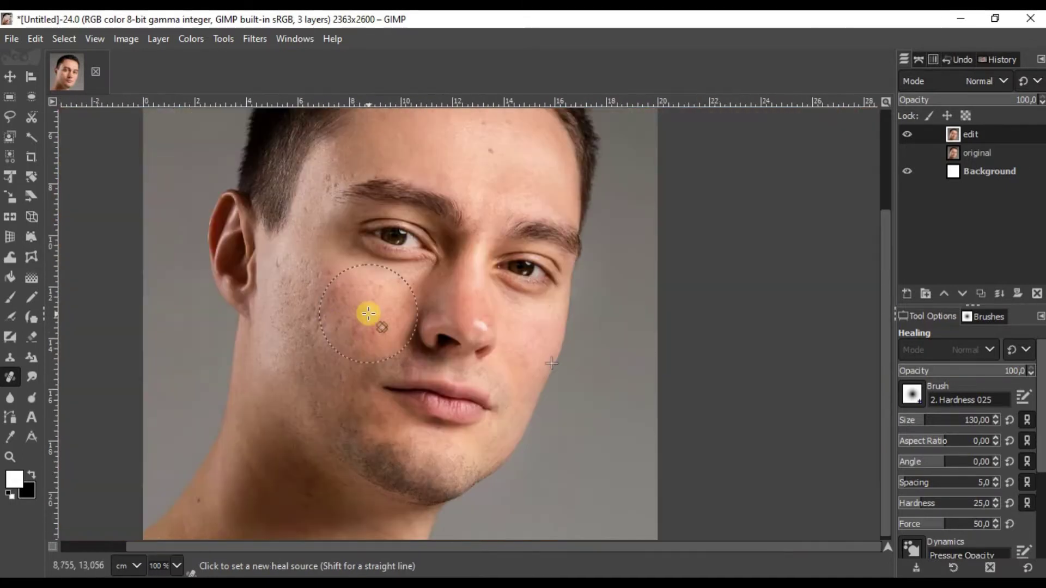
# Duplicate the healed "edit" layer twice so that three copies of the retouched portrait are stacked.
pyautogui.click(12, 76)
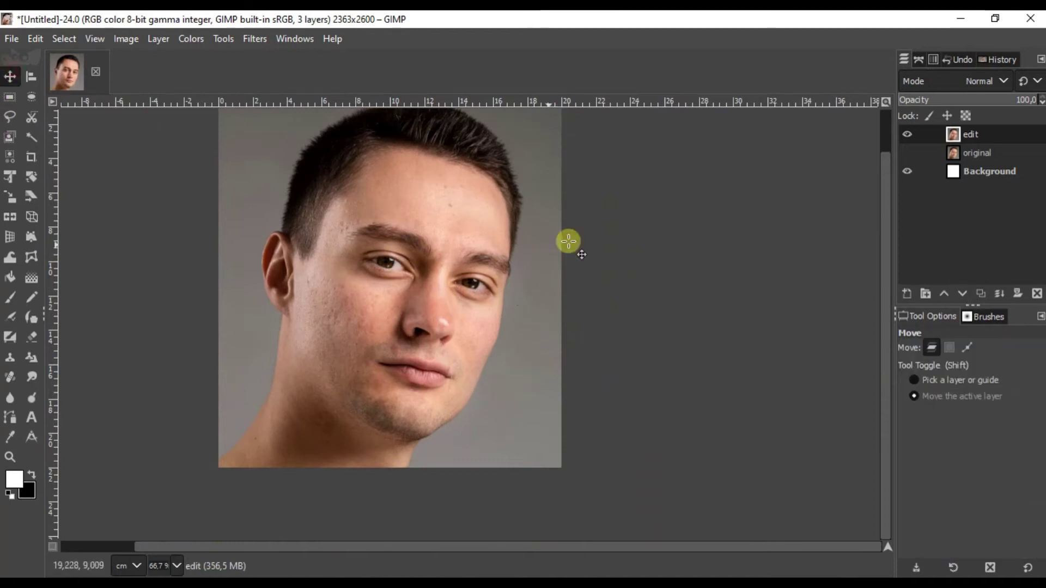
pyautogui.rightClick(1005, 129)
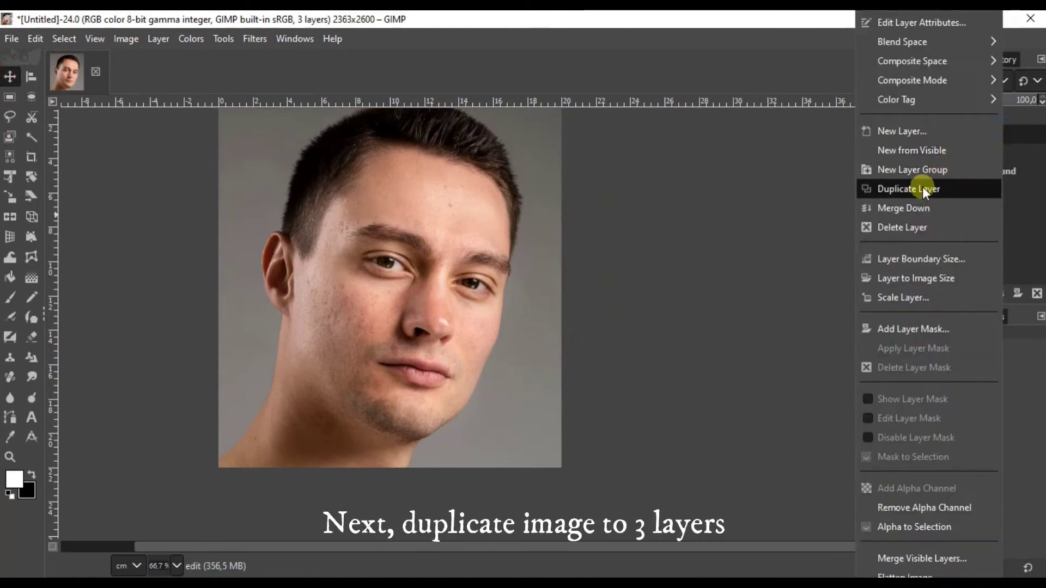
pyautogui.click(923, 189)
pyautogui.rightClick(1010, 138)
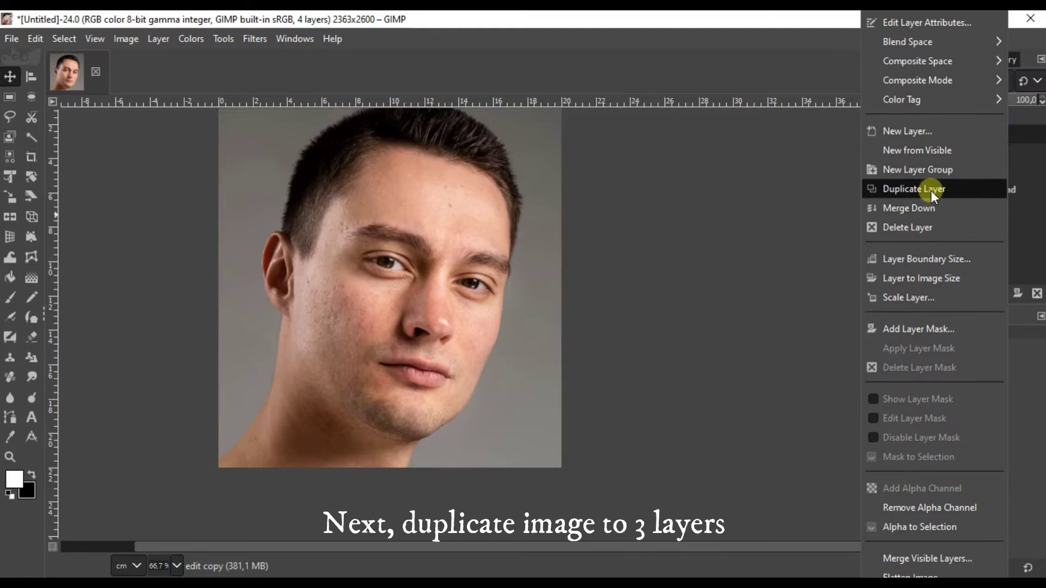
pyautogui.click(930, 190)
# Set the topmost copy's blend mode to Vivid light and invert its colors.
pyautogui.click(970, 74)
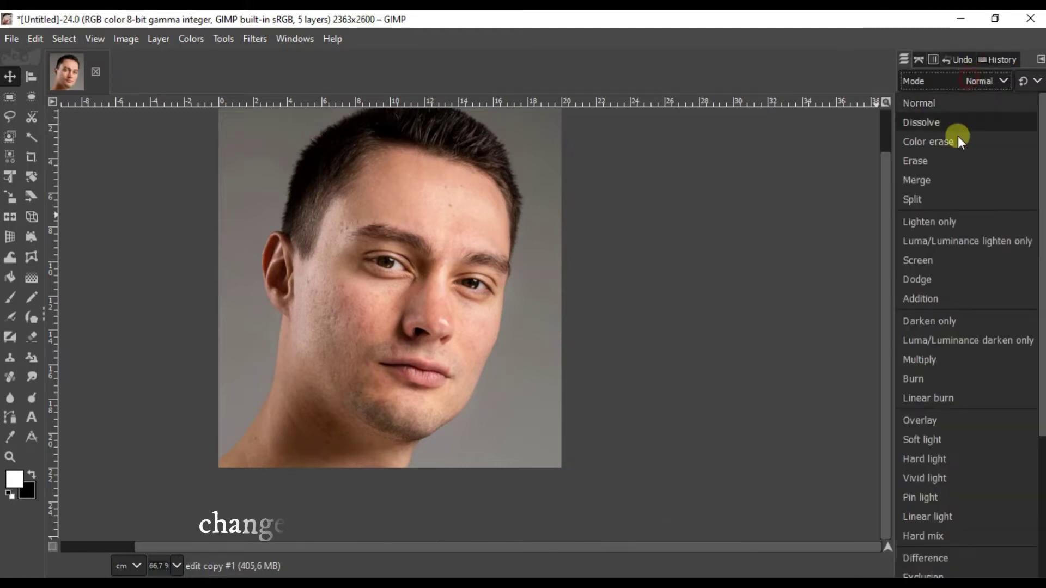
pyautogui.click(929, 473)
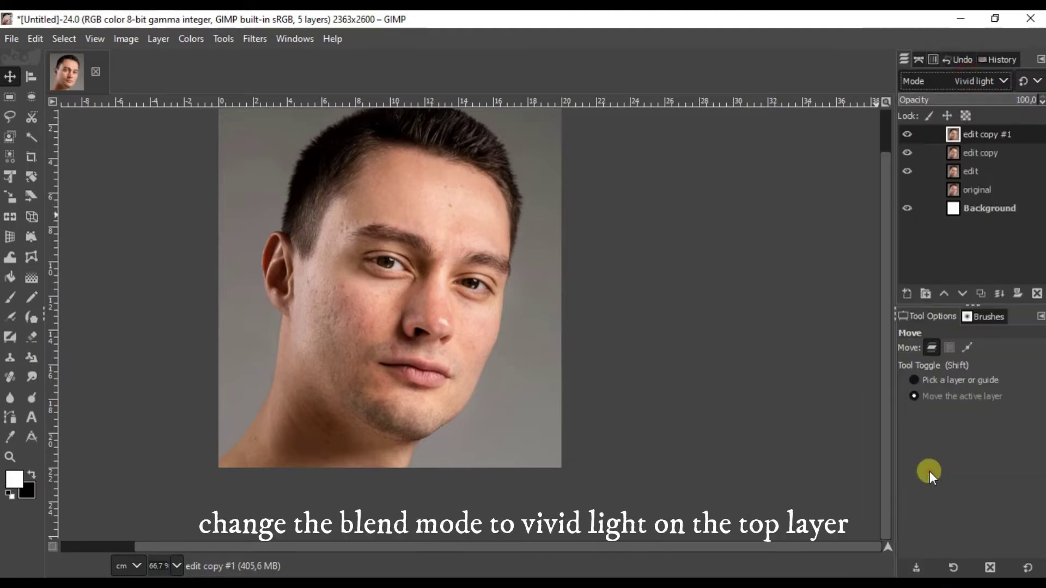
pyautogui.click(197, 38)
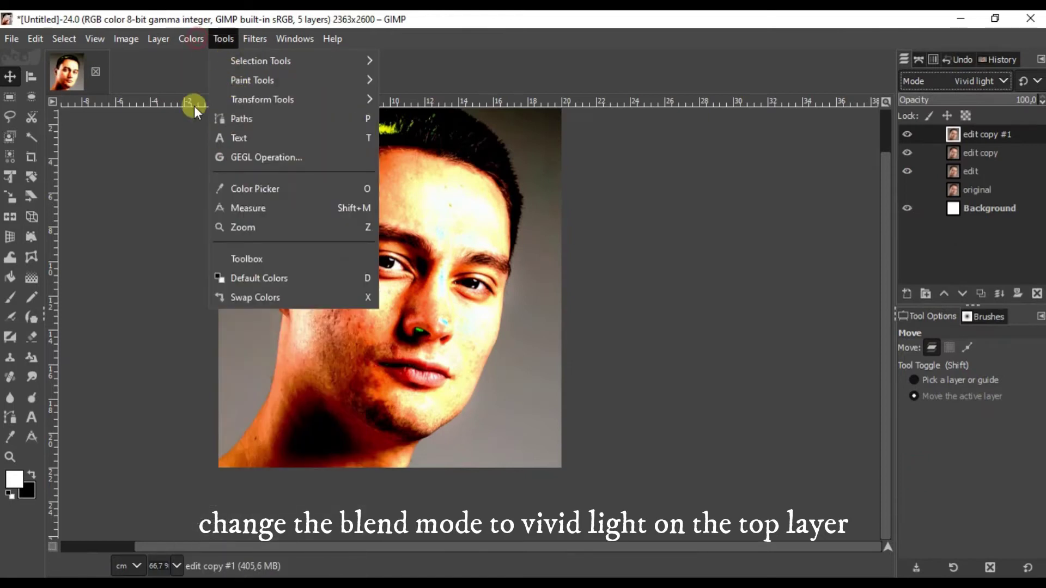
pyautogui.click(213, 267)
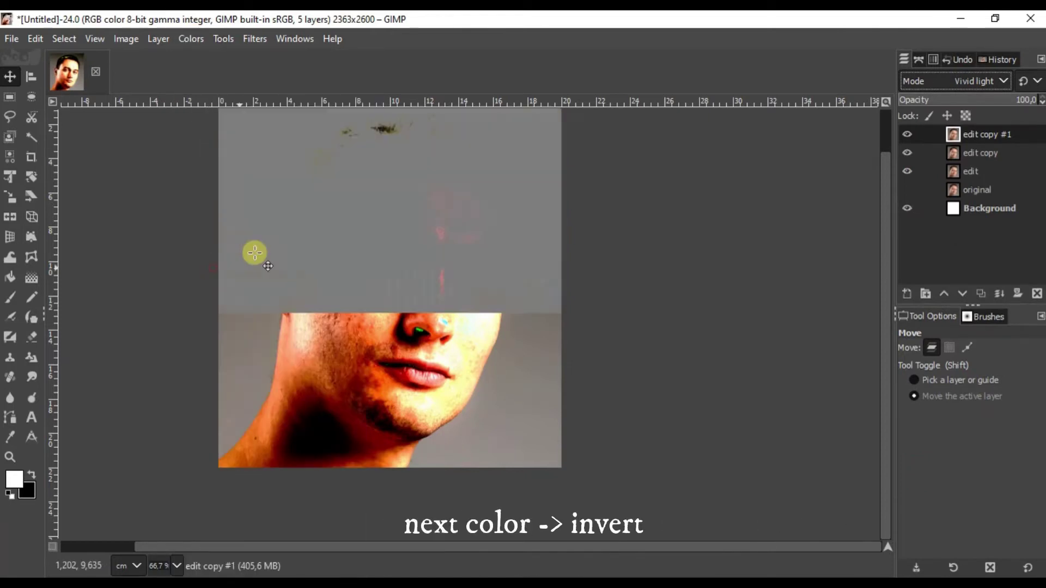
# Apply a Gaussian Blur of size 12.50 in X and Y to the inverted layer and merge it down onto "edit copy".
pyautogui.click(256, 39)
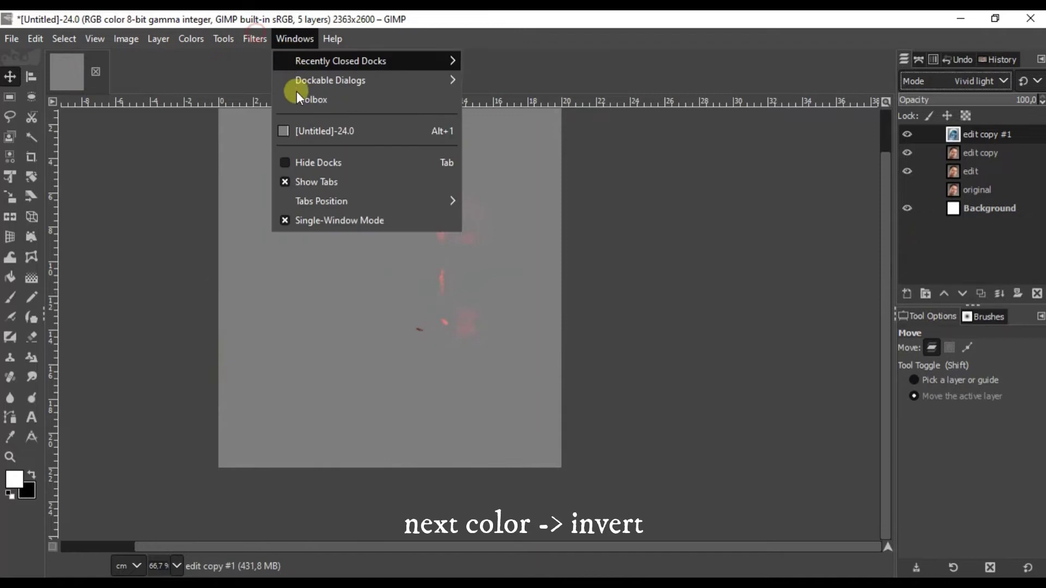
pyautogui.moveTo(324, 151)
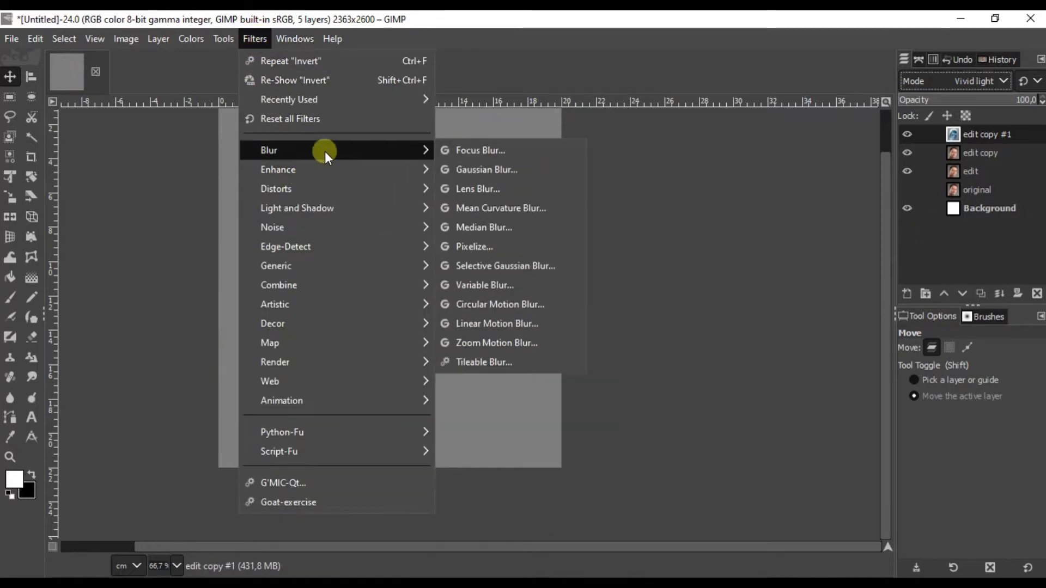
pyautogui.click(478, 172)
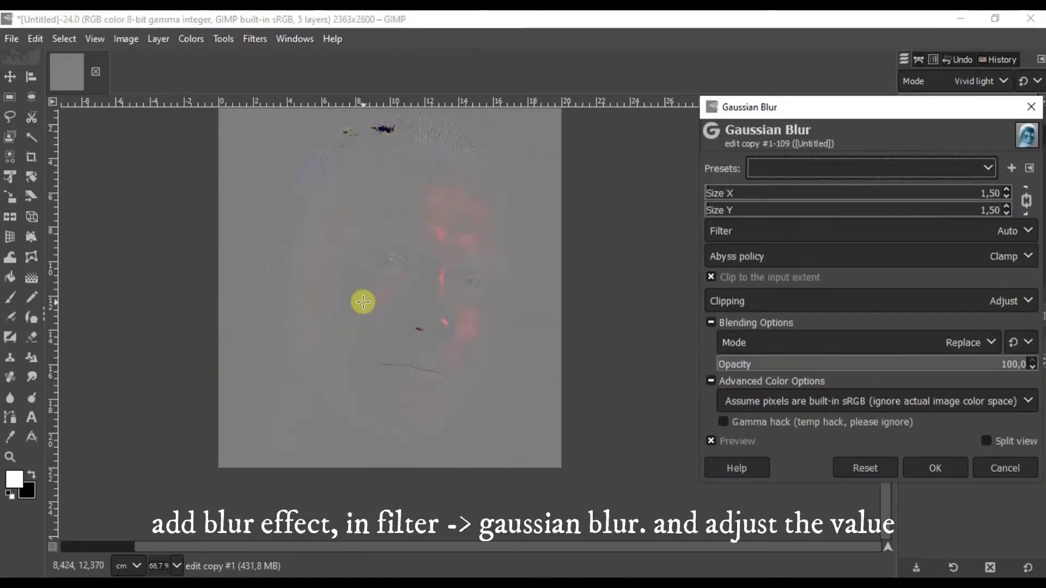
pyautogui.scroll(1, 363, 299)
pyautogui.click(1007, 189)
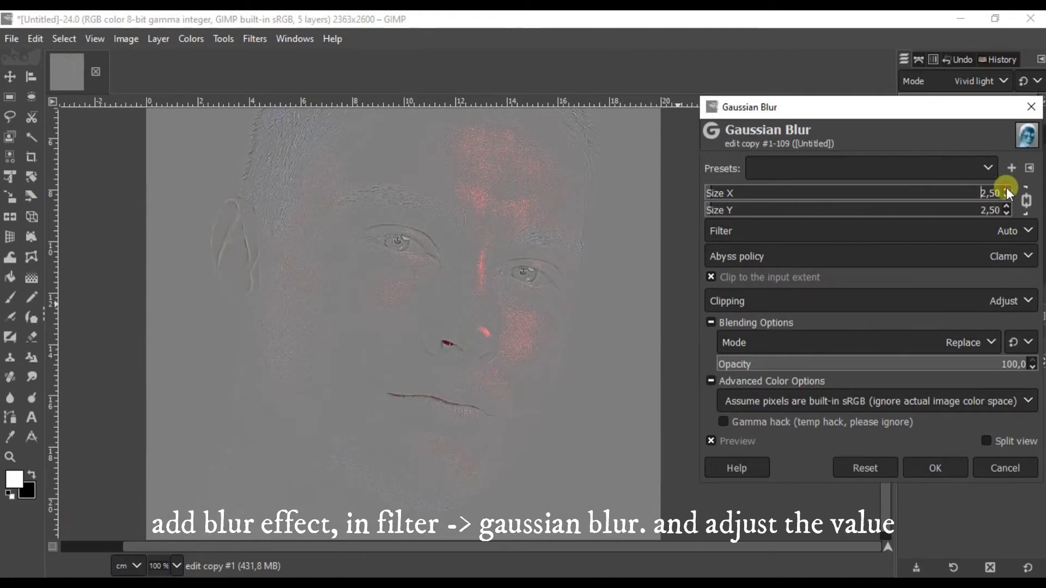
pyautogui.click(1006, 190)
pyautogui.click(1007, 190)
pyautogui.click(1007, 190)
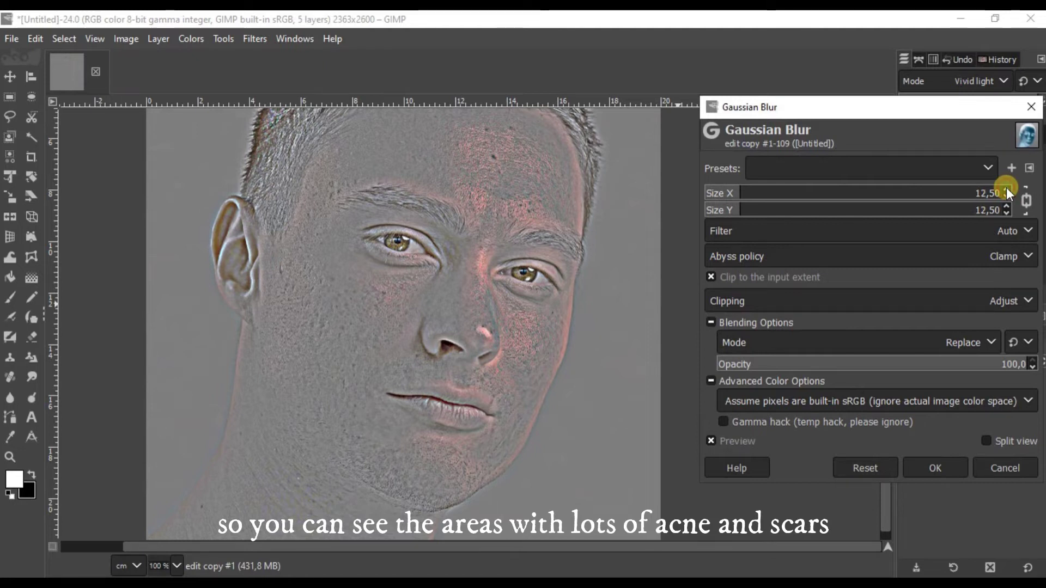
pyautogui.click(938, 467)
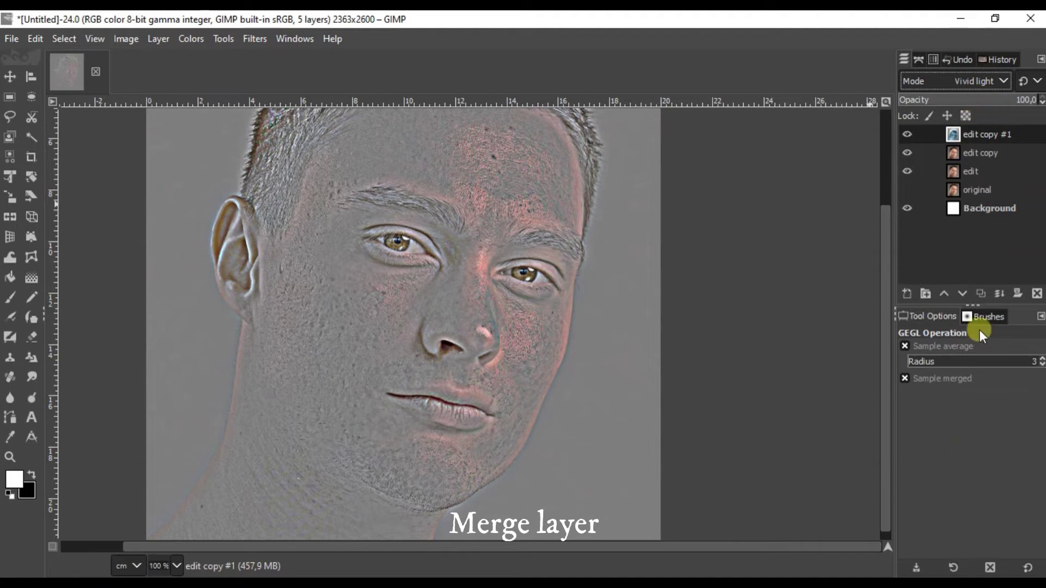
pyautogui.click(999, 294)
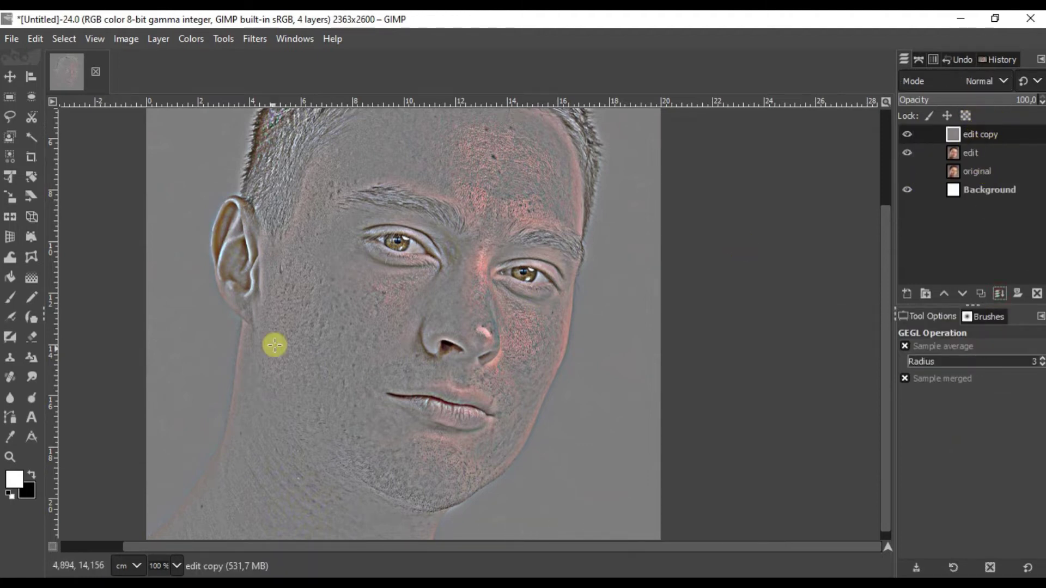
# Lower the saturation of the merged "edit copy" layer to make it black and white.
pyautogui.scroll(-1, 270, 327)
pyautogui.click(203, 36)
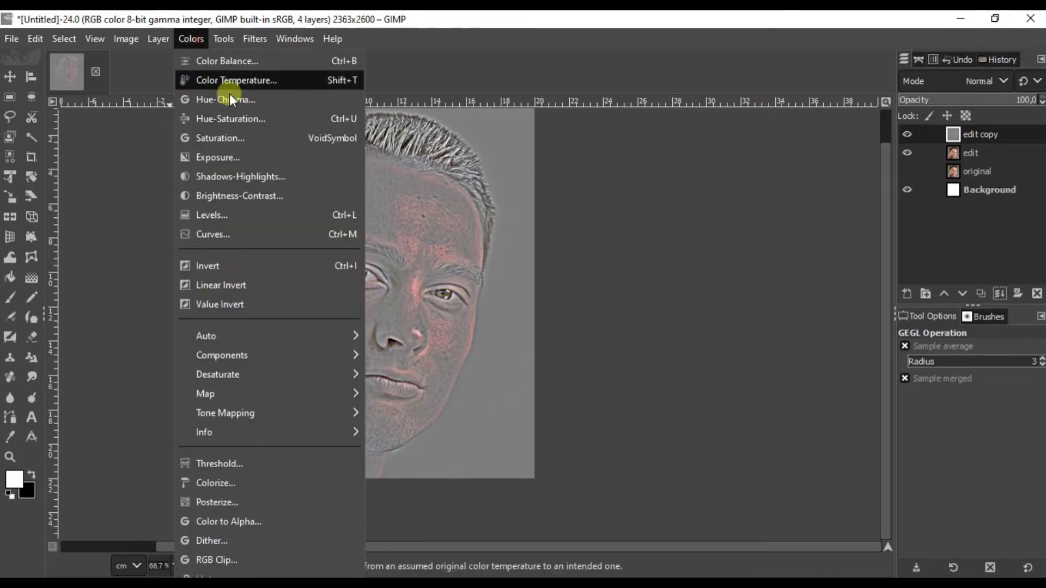
pyautogui.click(230, 133)
pyautogui.scroll(1, 356, 293)
pyautogui.moveTo(868, 191); pyautogui.dragTo(707, 190)
pyautogui.click(922, 378)
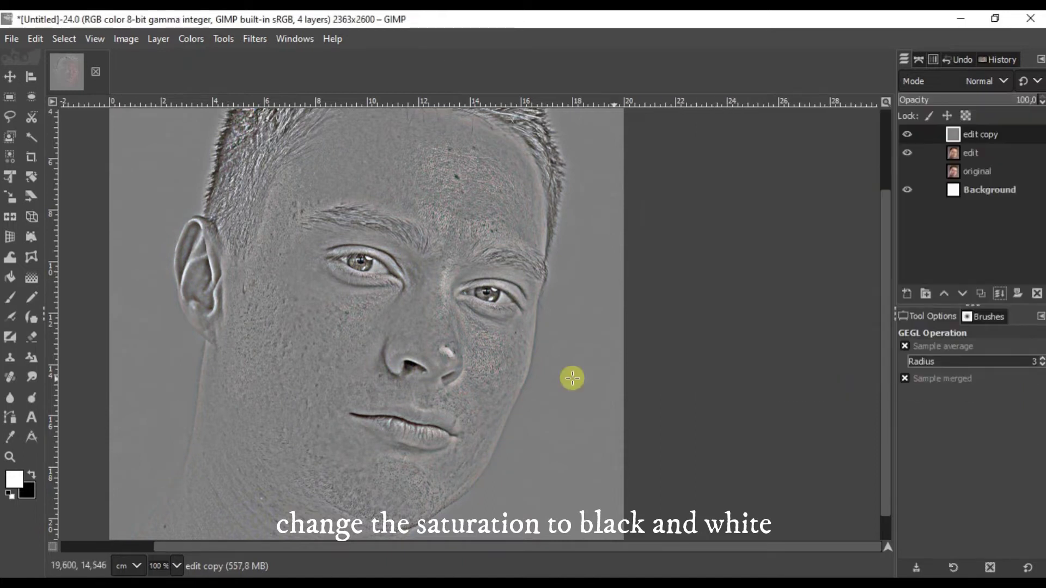
# Invert the desaturated "edit copy" layer and set its blend mode to Overlay.
pyautogui.scroll(-1, 357, 316)
pyautogui.scroll(1, 293, 283)
pyautogui.click(194, 38)
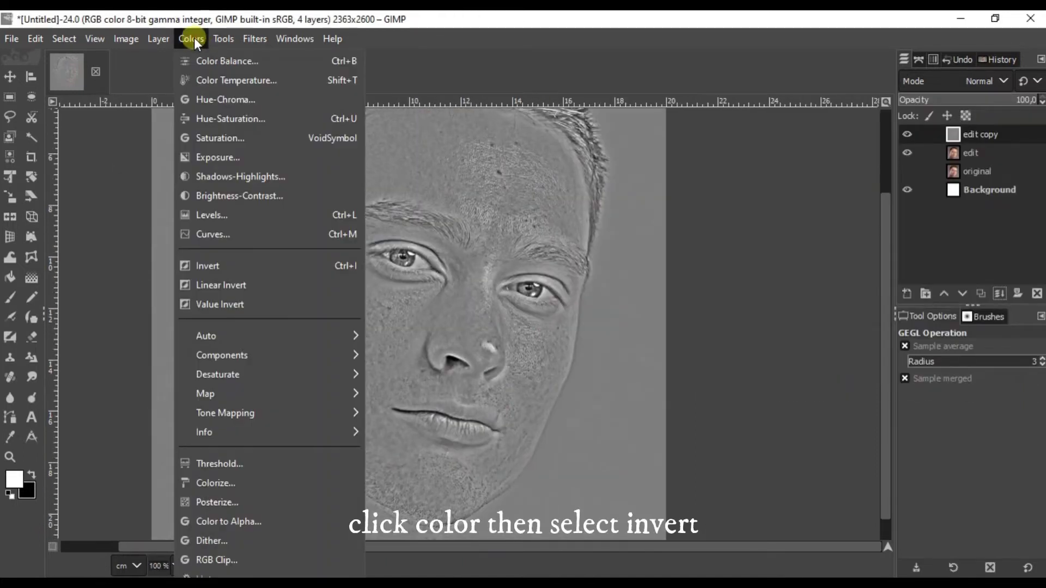
pyautogui.click(216, 259)
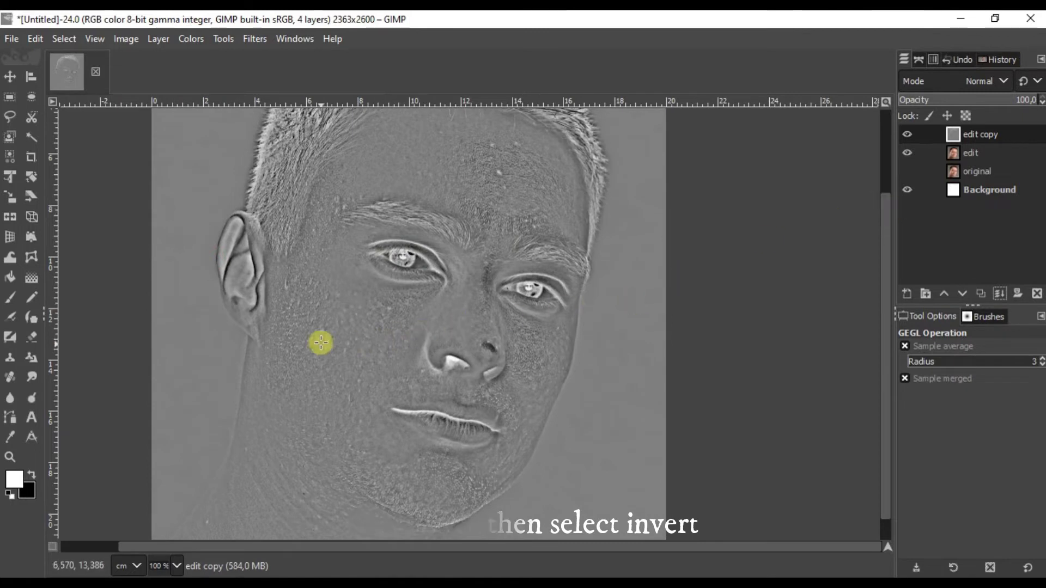
pyautogui.scroll(2, 324, 333)
pyautogui.scroll(-2, 340, 294)
pyautogui.scroll(-1, 345, 286)
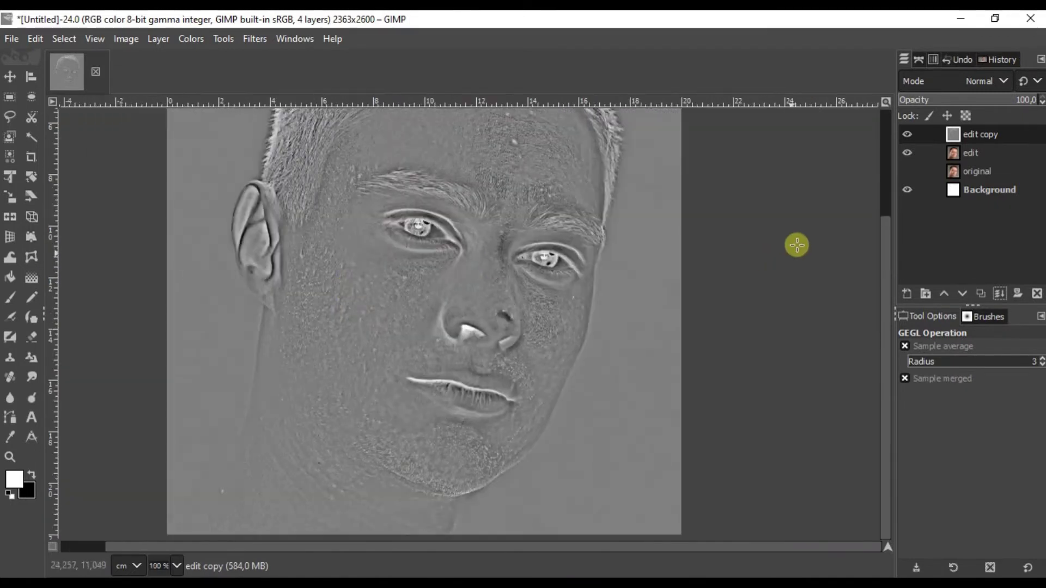
pyautogui.click(969, 76)
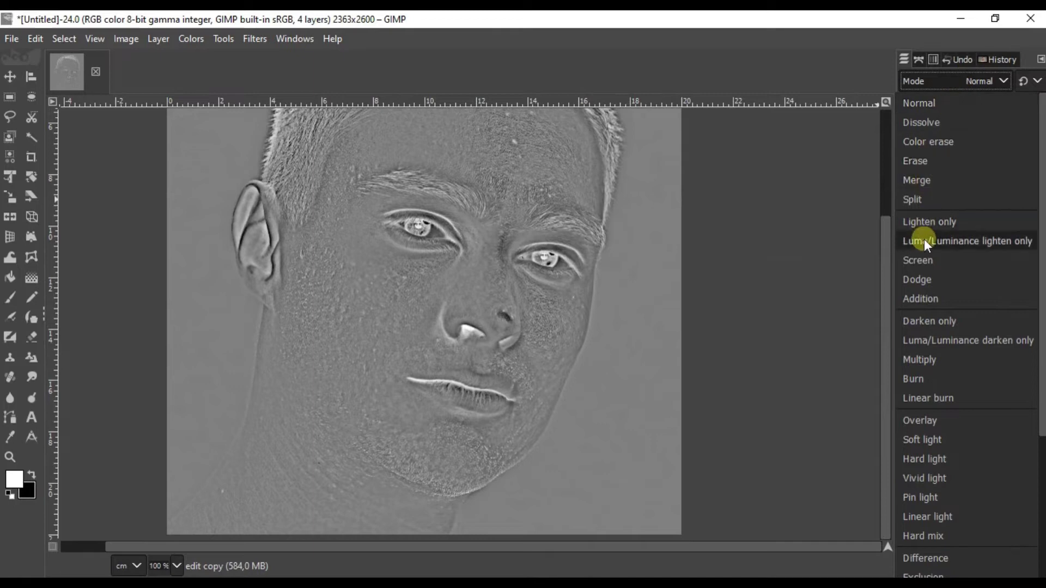
pyautogui.click(921, 420)
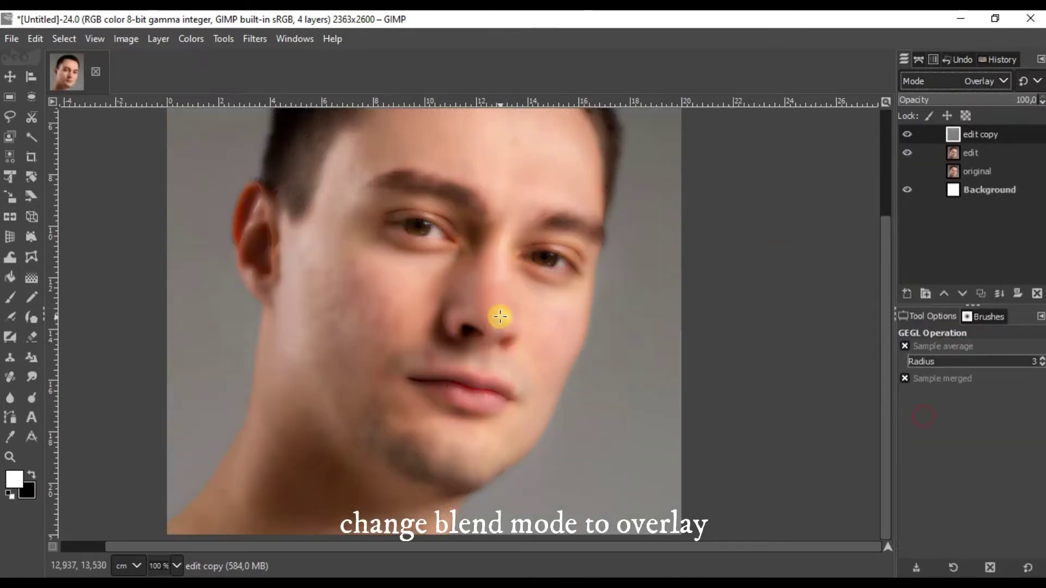
# Apply a Gaussian Blur of size 4.50 in X and Y to the "edit copy" overlay layer.
pyautogui.click(1008, 138)
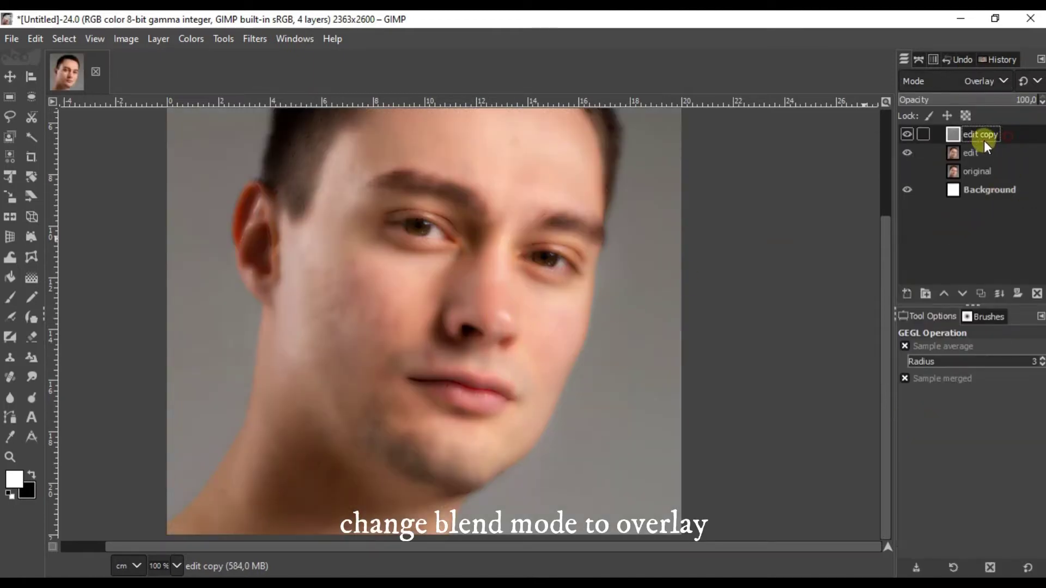
pyautogui.click(255, 38)
pyautogui.moveTo(286, 155)
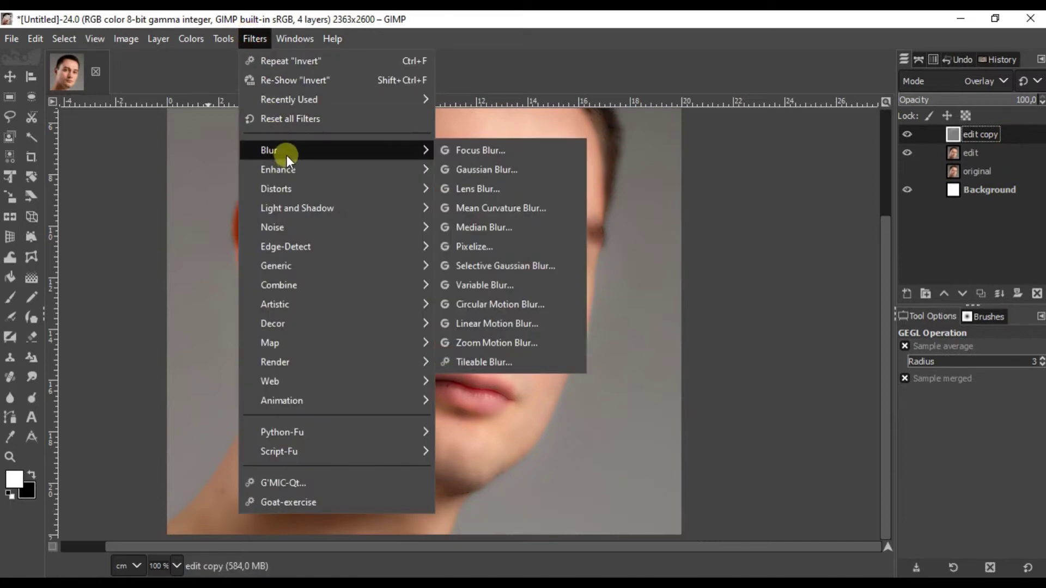
pyautogui.click(493, 166)
pyautogui.scroll(1, 349, 311)
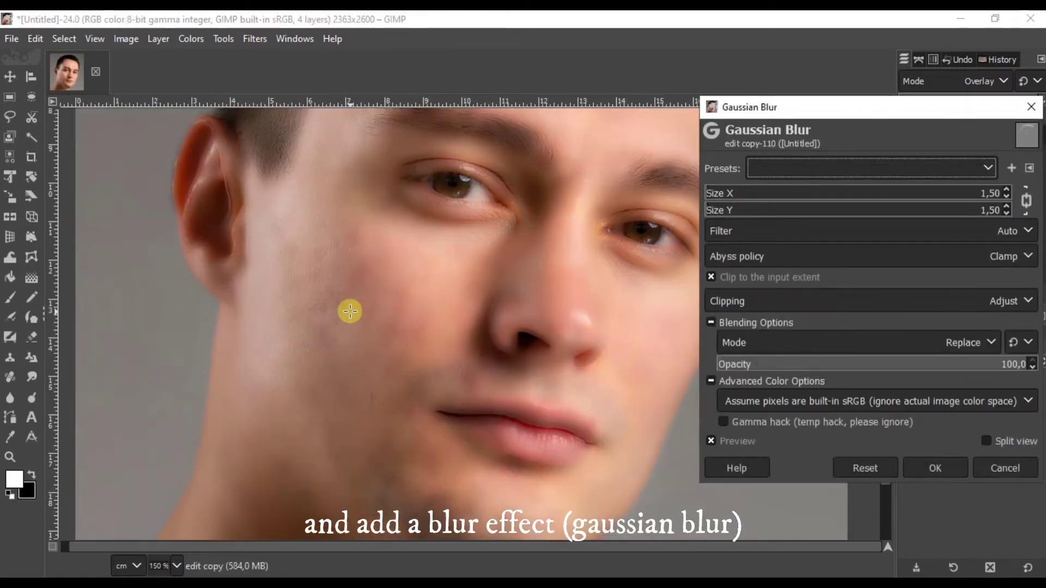
pyautogui.click(1007, 189)
pyautogui.click(1006, 189)
pyautogui.click(1007, 189)
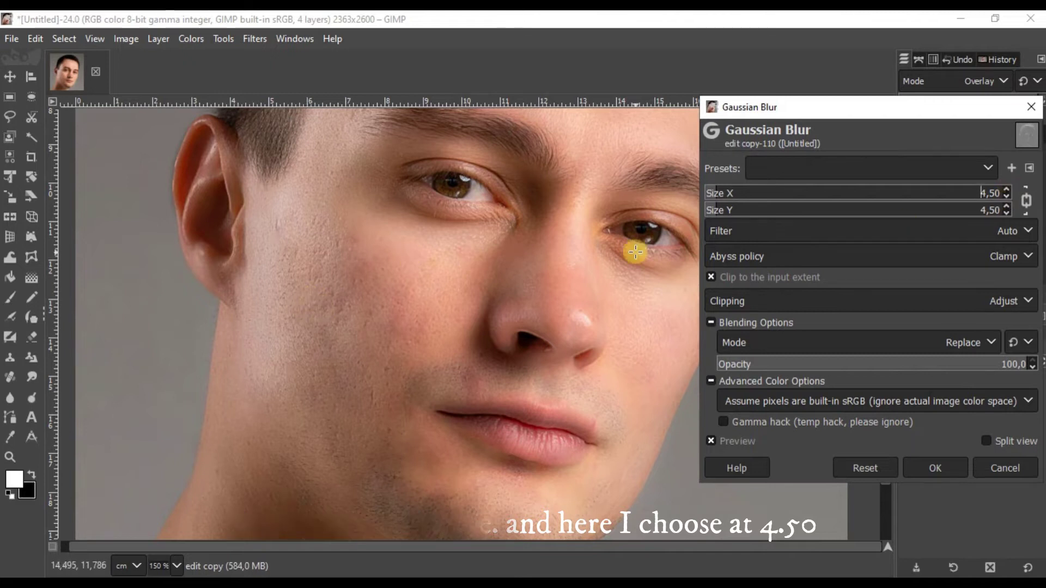
pyautogui.click(938, 468)
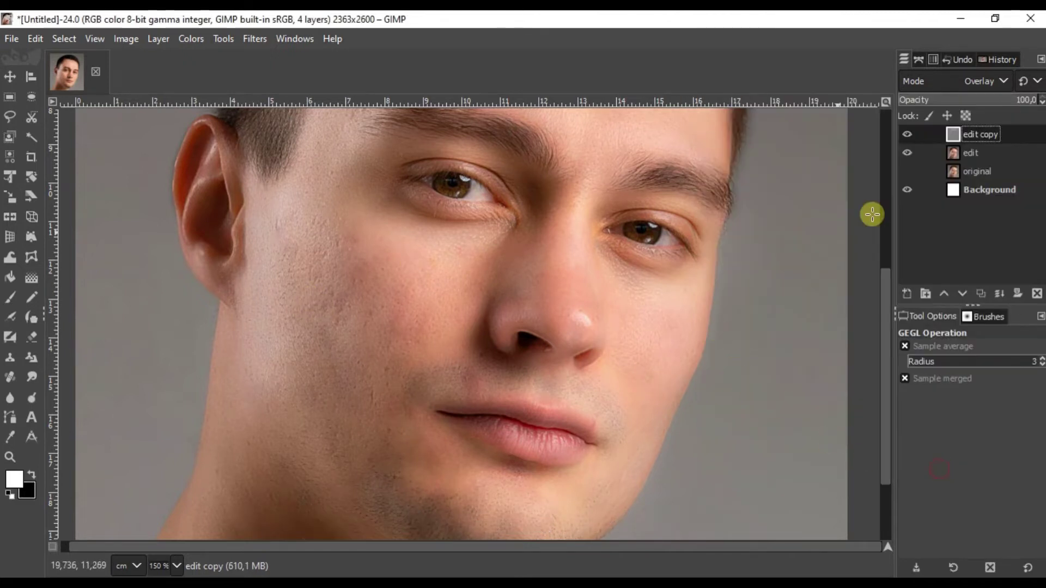
# Add a black (full transparency) layer mask to the "edit copy" layer.
pyautogui.click(1018, 290)
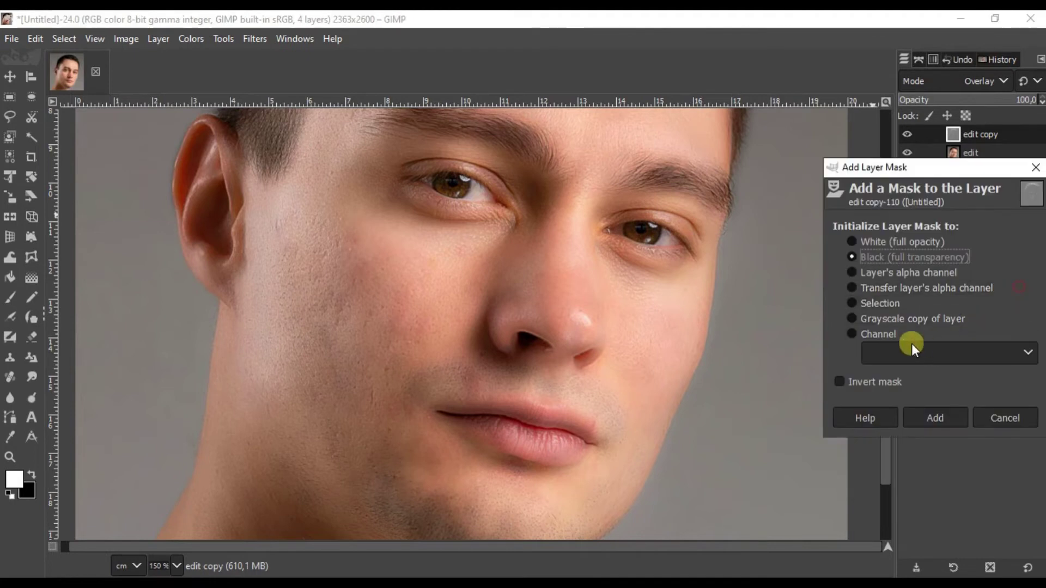
pyautogui.click(950, 415)
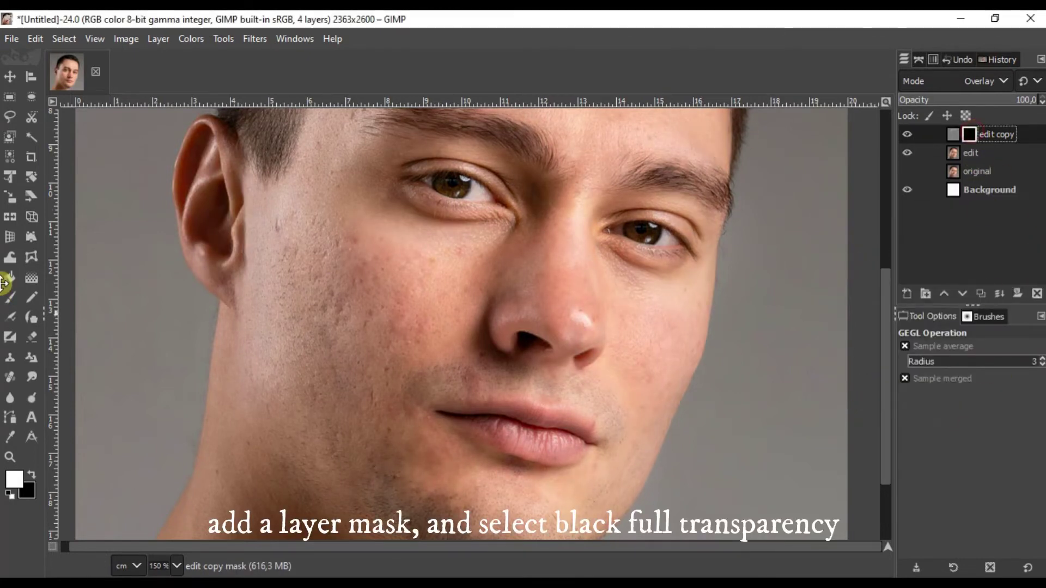
# Paint white with the size 130 Paintbrush on the "edit copy" layer mask over the cheek and the skin beside the ear.
pyautogui.click(10, 300)
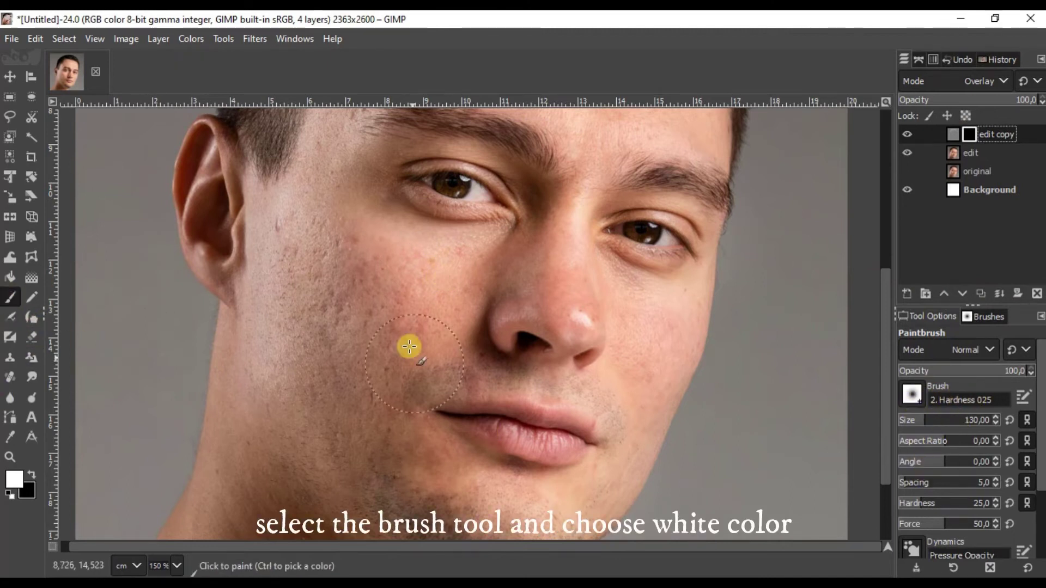
pyautogui.scroll(1, 357, 299)
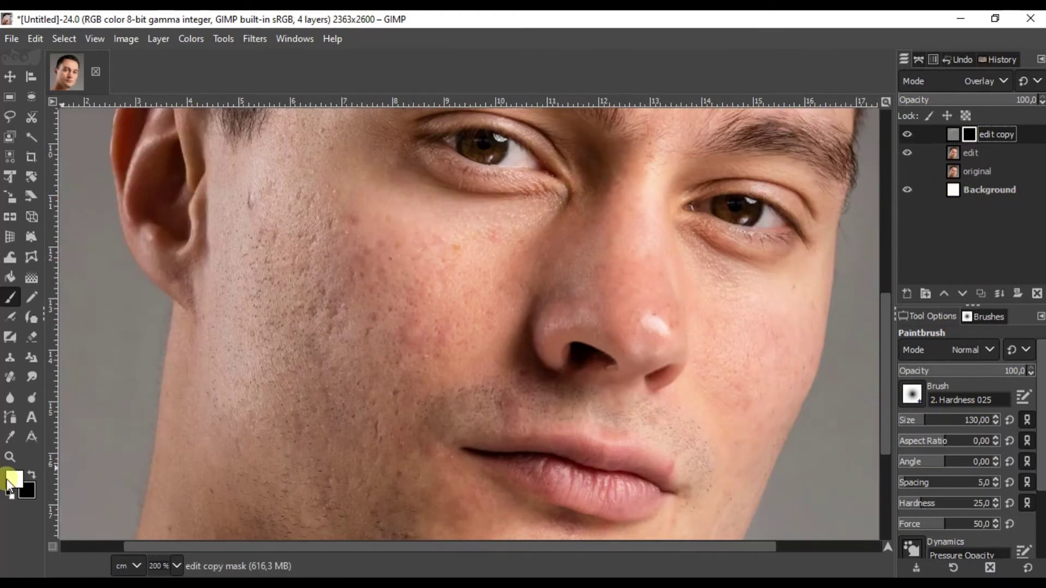
pyautogui.moveTo(380, 320)
pyautogui.mouseDown()
pyautogui.moveTo(399, 339)
pyautogui.moveTo(370, 388)
pyautogui.moveTo(335, 332)
pyautogui.moveTo(361, 273)
pyautogui.moveTo(342, 239)
pyautogui.mouseUp()
pyautogui.moveTo(467, 252)
pyautogui.mouseDown()
pyautogui.moveTo(446, 296)
pyautogui.moveTo(419, 316)
pyautogui.moveTo(325, 267)
pyautogui.mouseUp()
pyautogui.moveTo(262, 223); pyautogui.dragTo(260, 197)
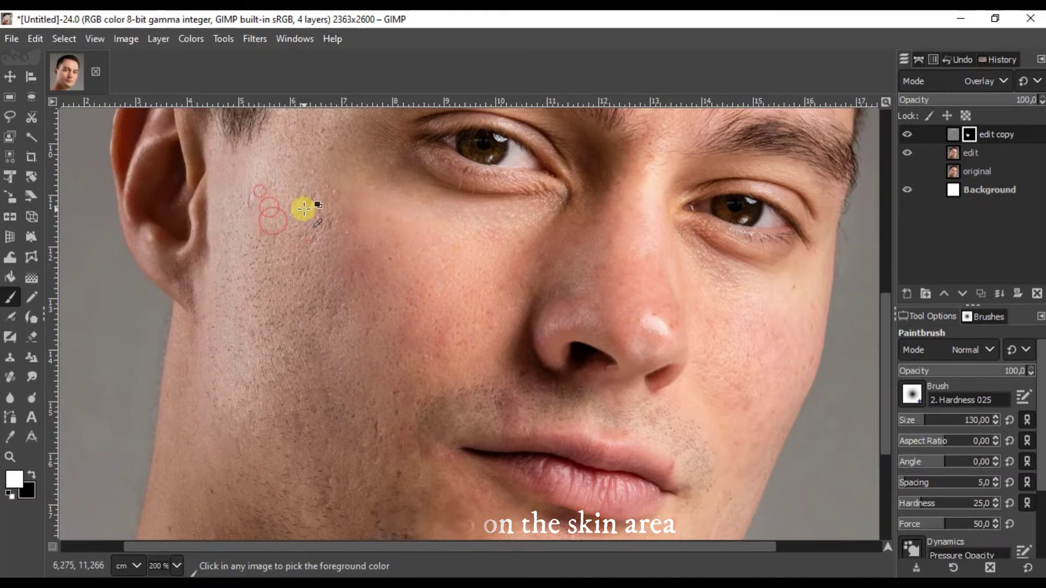
pyautogui.scroll(1, 307, 210)
pyautogui.moveTo(356, 202)
pyautogui.mouseDown()
pyautogui.moveTo(297, 182)
pyautogui.moveTo(217, 180)
pyautogui.moveTo(315, 401)
pyautogui.moveTo(364, 270)
pyautogui.mouseUp()
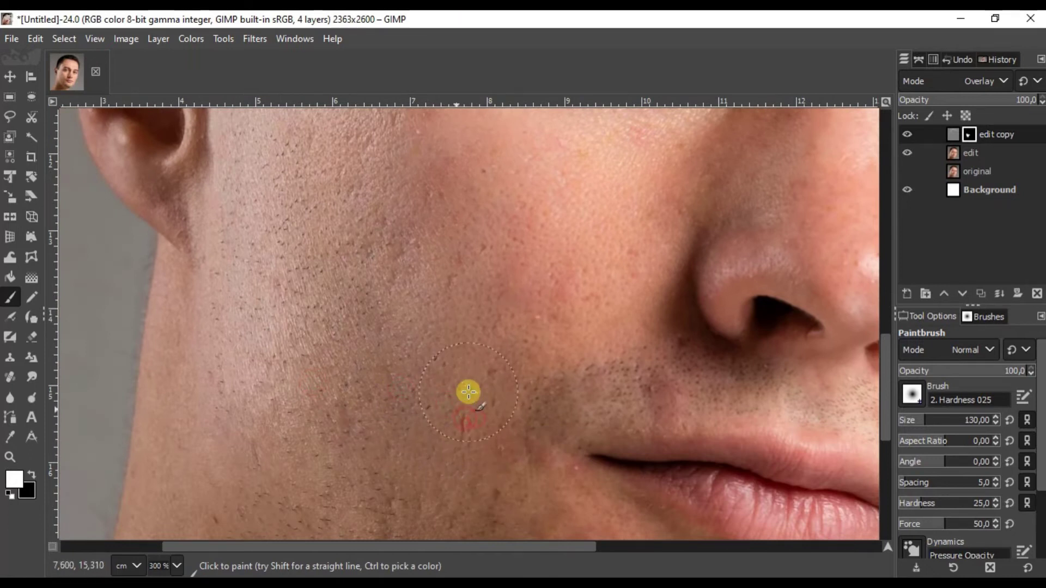
# Paint white on the "edit copy" mask over the lower cheek, the jaw and the neck.
pyautogui.moveTo(386, 418); pyautogui.dragTo(444, 290)
pyautogui.moveTo(552, 360); pyautogui.dragTo(527, 453)
pyautogui.moveTo(316, 250); pyautogui.dragTo(409, 231)
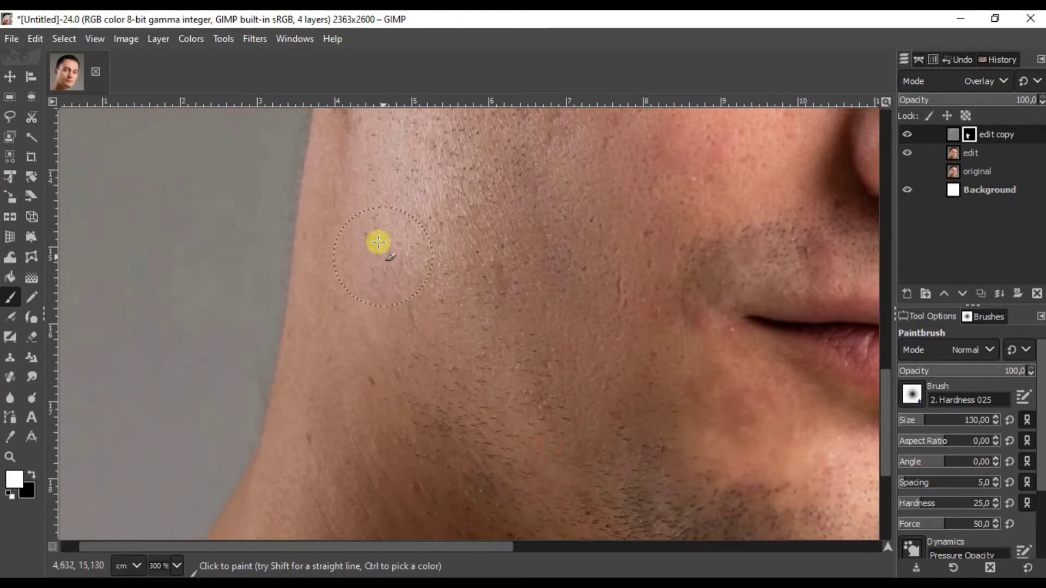
pyautogui.moveTo(437, 484); pyautogui.dragTo(518, 326)
pyautogui.moveTo(519, 326); pyautogui.dragTo(575, 503)
pyautogui.moveTo(809, 358); pyautogui.dragTo(606, 376)
pyautogui.moveTo(709, 140); pyautogui.dragTo(550, 199)
# Paint white on the "edit copy" mask over the upper lip area between the nose and mouth.
pyautogui.scroll(2, 550, 199)
pyautogui.moveTo(294, 353); pyautogui.dragTo(273, 290)
pyautogui.scroll(-1, 273, 290)
pyautogui.moveTo(536, 173); pyautogui.dragTo(490, 283)
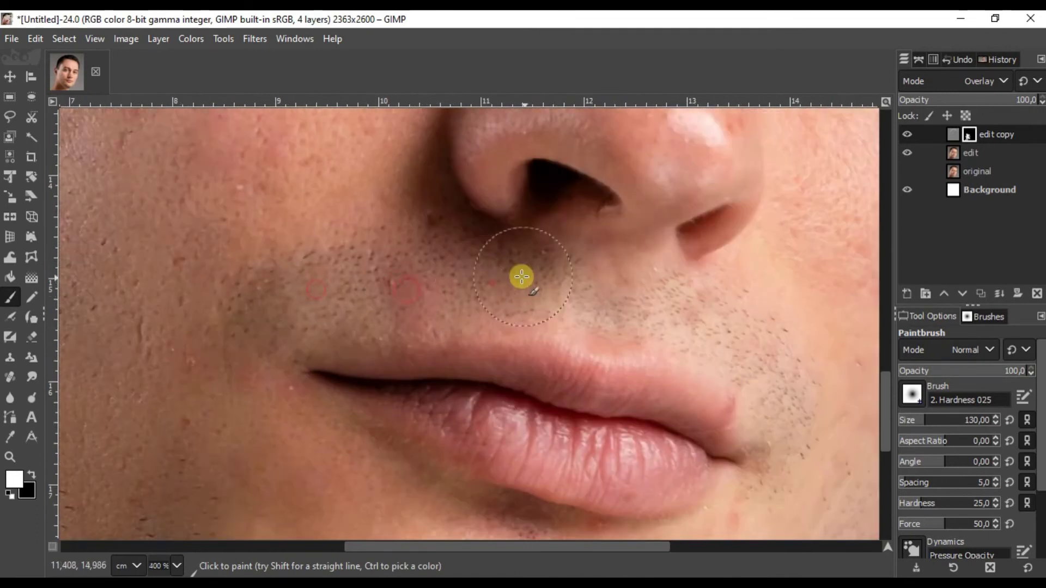
pyautogui.moveTo(872, 232); pyautogui.dragTo(560, 369)
pyautogui.scroll(-1, 586, 381)
# Paint white on the "edit copy" mask over the nose and the remaining cheek skin.
pyautogui.moveTo(416, 277); pyautogui.dragTo(369, 313)
pyautogui.scroll(-1, 360, 217)
pyautogui.moveTo(287, 236); pyautogui.dragTo(399, 345)
pyautogui.moveTo(361, 336)
pyautogui.mouseDown()
pyautogui.moveTo(335, 326)
pyautogui.moveTo(431, 476)
pyautogui.mouseUp()
pyautogui.moveTo(240, 354); pyautogui.dragTo(283, 261)
pyautogui.moveTo(642, 201)
pyautogui.mouseDown()
pyautogui.moveTo(602, 317)
pyautogui.moveTo(467, 212)
pyautogui.moveTo(533, 284)
pyautogui.mouseUp()
pyautogui.moveTo(310, 463); pyautogui.dragTo(365, 235)
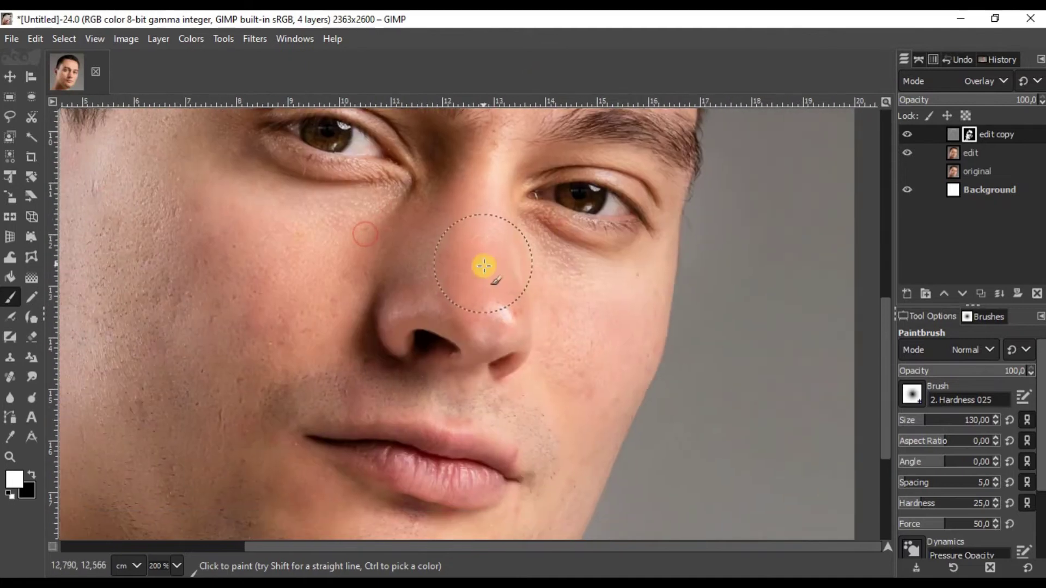
# Paint white on the "edit copy" mask over the chin and the skin below the mouth.
pyautogui.moveTo(221, 346); pyautogui.dragTo(216, 103)
pyautogui.scroll(1, 458, 327)
pyautogui.moveTo(464, 319); pyautogui.dragTo(423, 291)
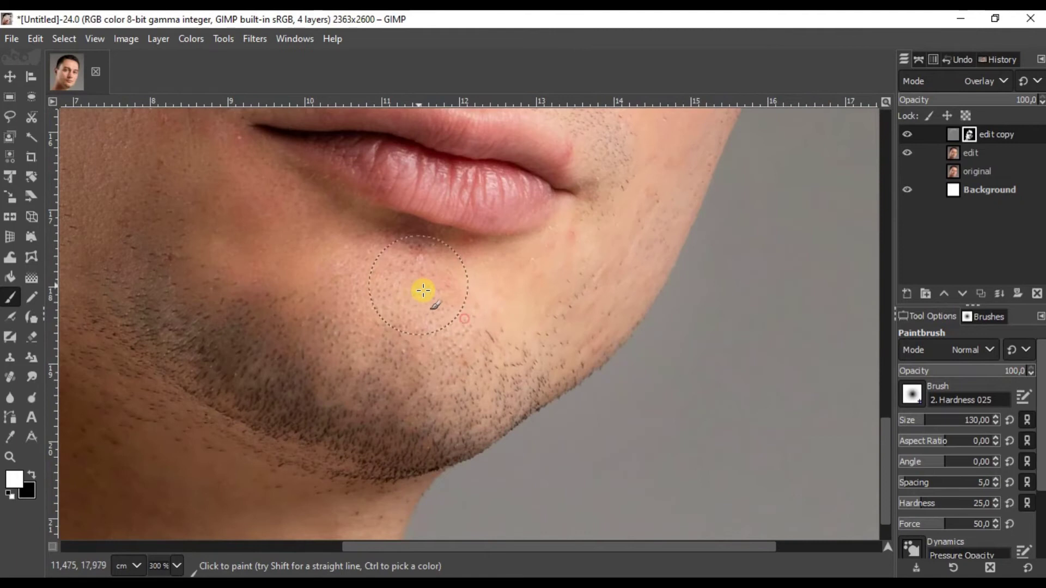
pyautogui.scroll(-1, 425, 278)
pyautogui.scroll(-1, 460, 301)
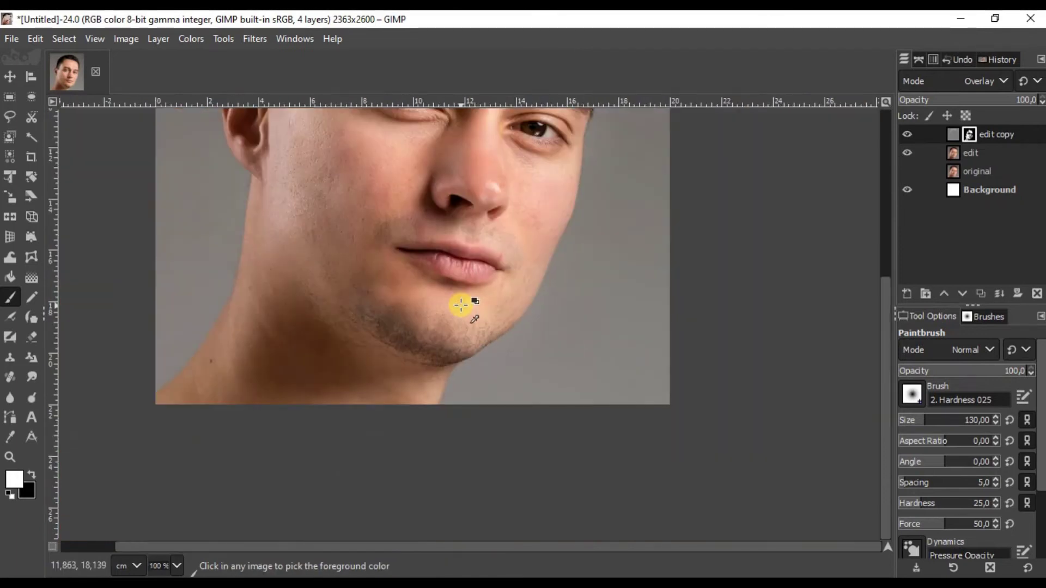
pyautogui.scroll(-1, 461, 305)
pyautogui.moveTo(462, 305); pyautogui.dragTo(482, 374)
pyautogui.scroll(2, 398, 278)
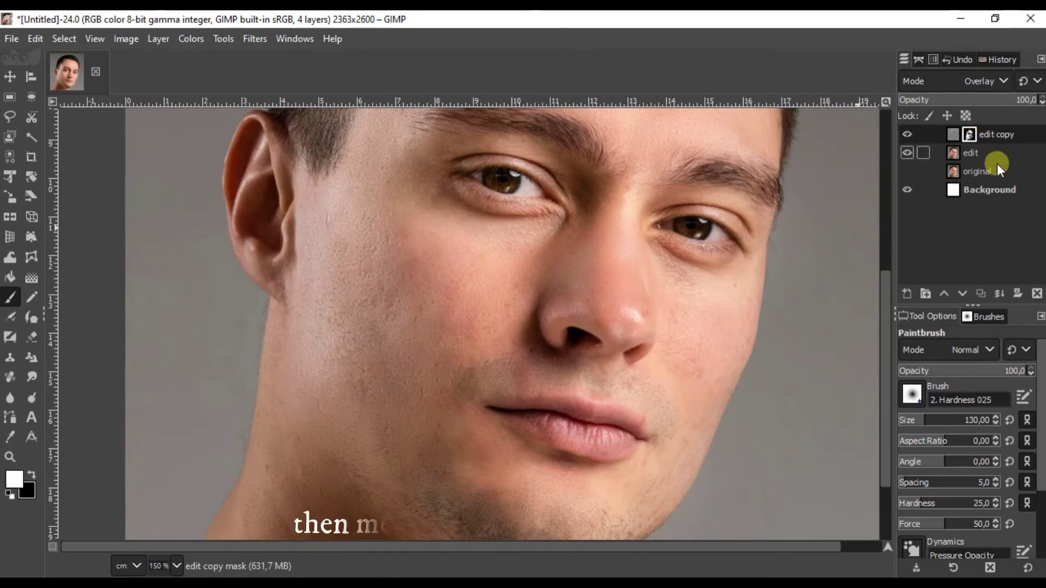
# Merge the masked overlay layer down into the "edit" layer and duplicate the result twice.
pyautogui.click(999, 292)
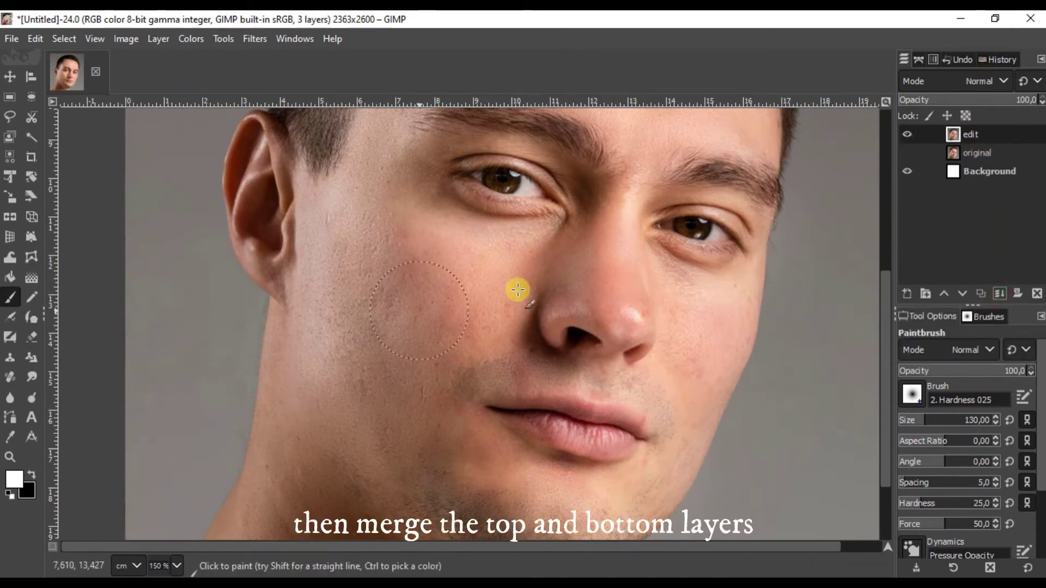
pyautogui.scroll(-2, 392, 308)
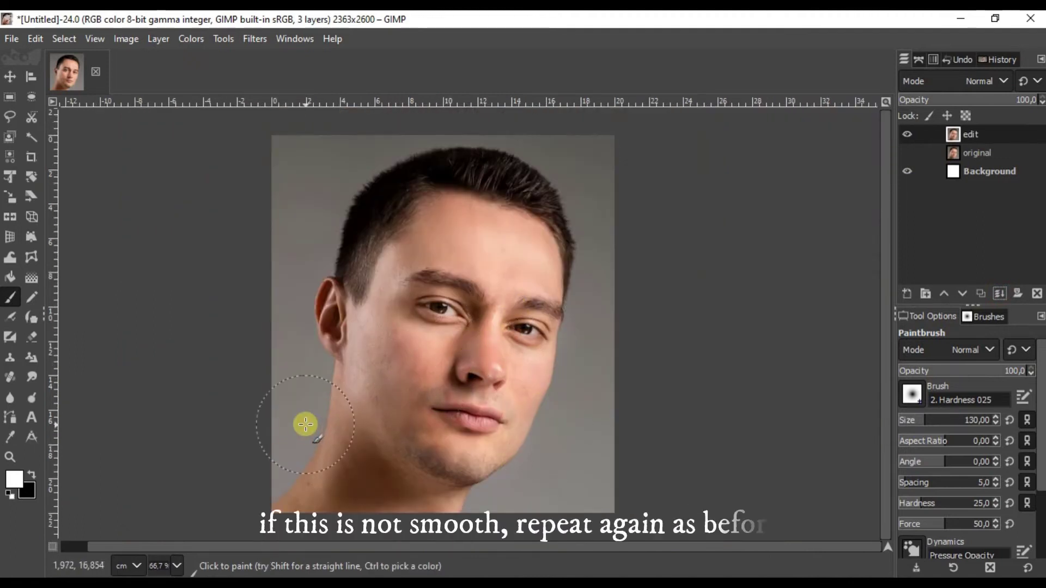
pyautogui.rightClick(995, 132)
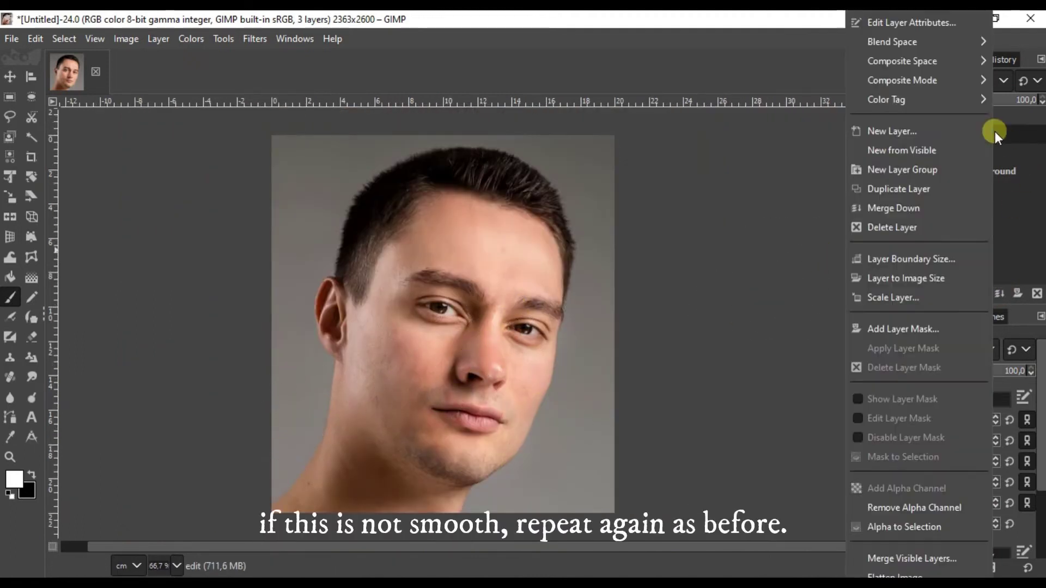
pyautogui.click(935, 187)
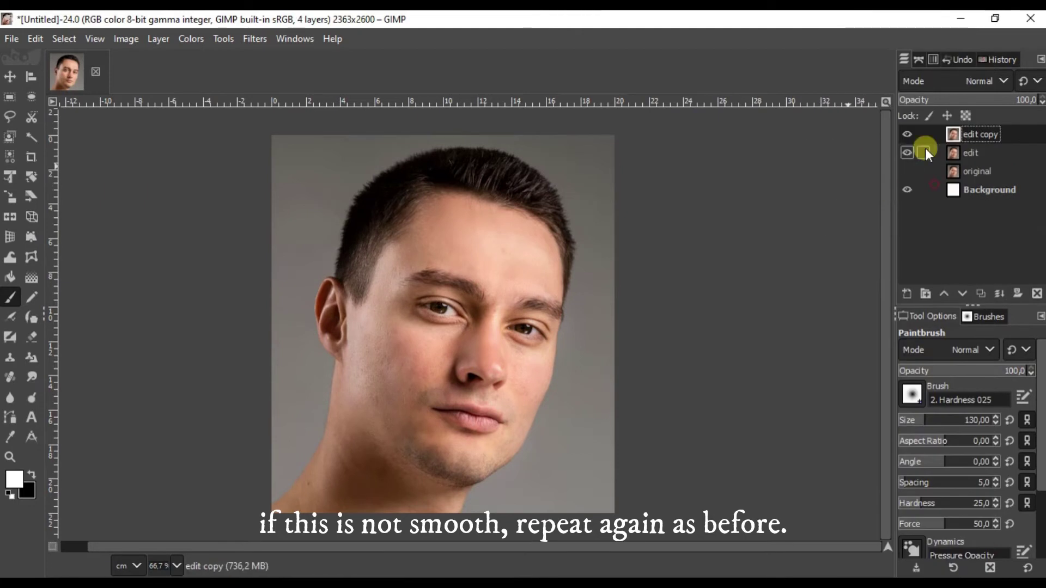
pyautogui.rightClick(991, 133)
pyautogui.click(905, 191)
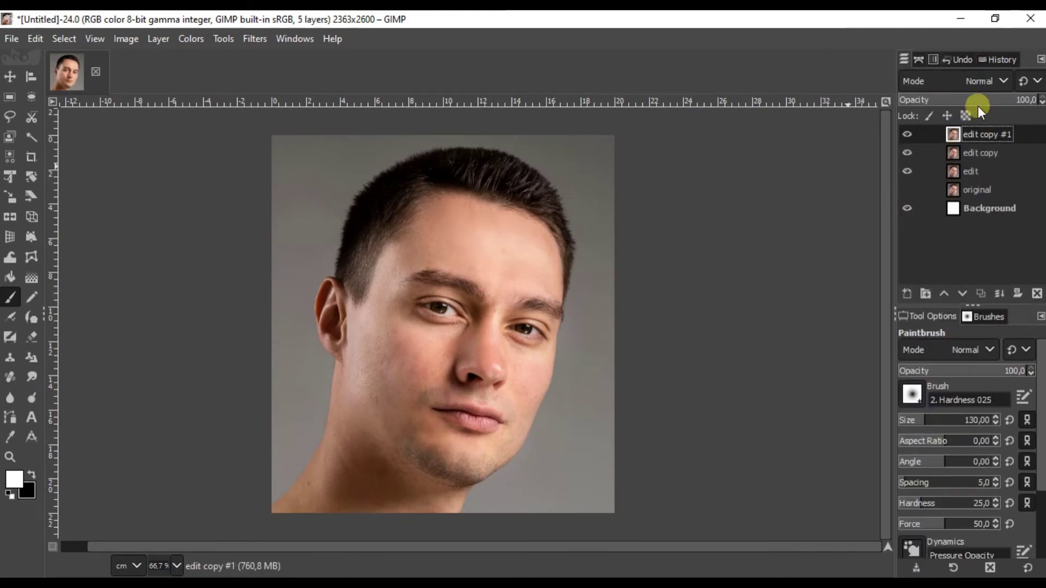
# Set the blend mode of "edit copy #1" to Vivid light and invert its colors.
pyautogui.click(979, 85)
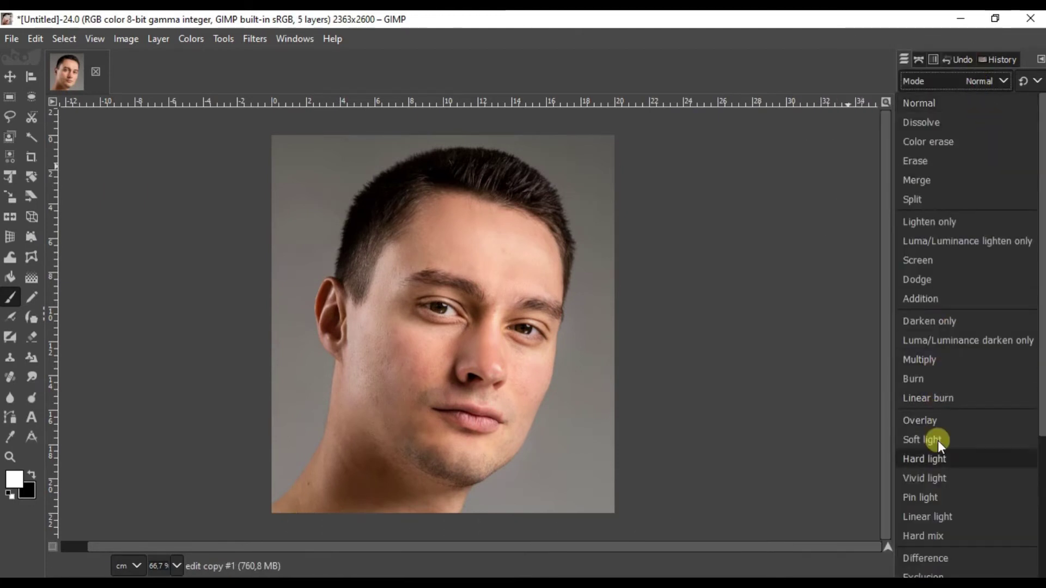
pyautogui.click(935, 479)
pyautogui.click(192, 39)
pyautogui.click(238, 263)
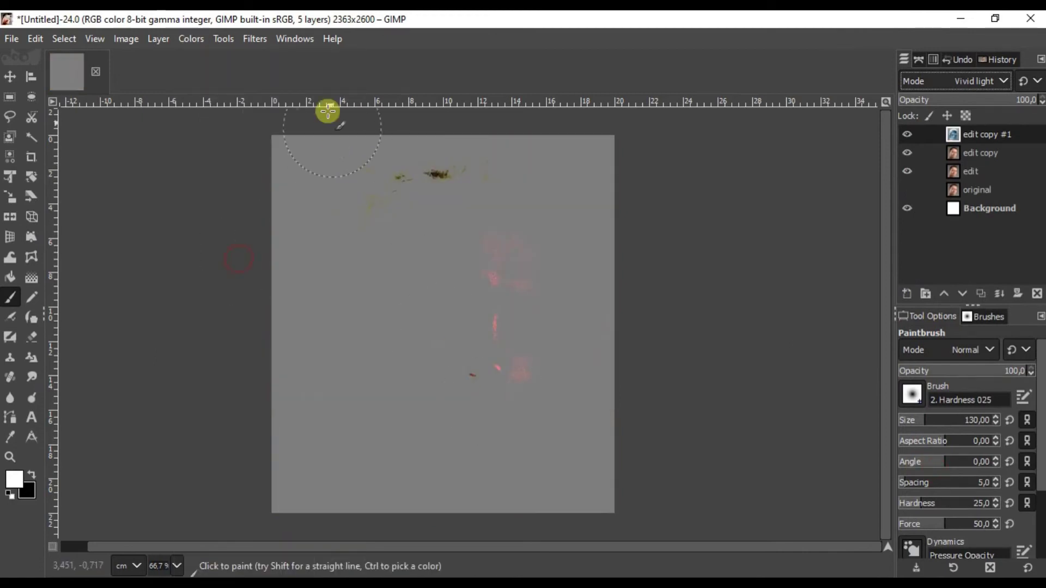
# Apply a Gaussian Blur of size 14.50 in X and Y to the "edit copy #1" layer.
pyautogui.click(255, 39)
pyautogui.moveTo(382, 150)
pyautogui.click(526, 169)
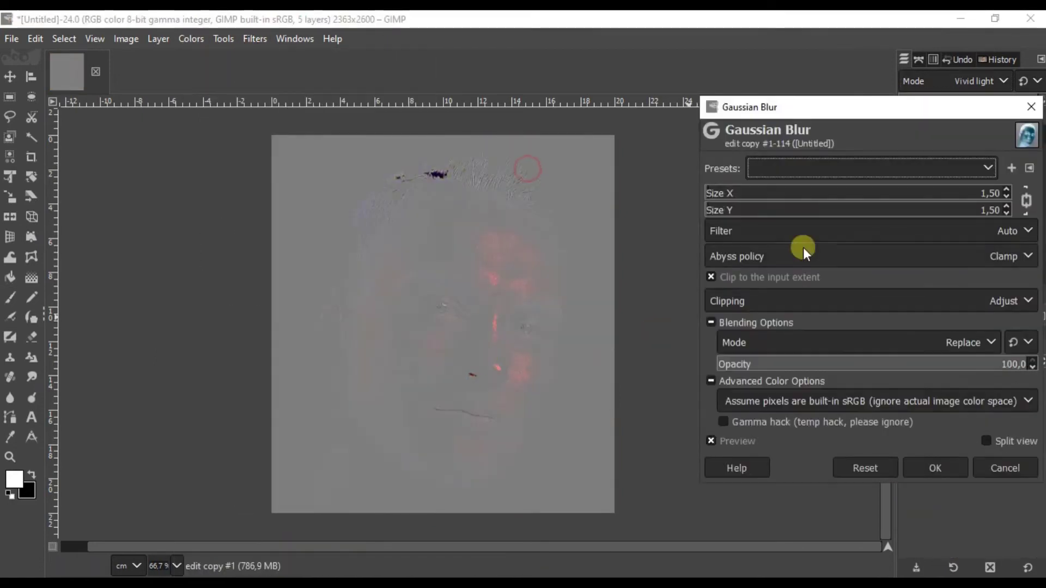
pyautogui.click(1007, 191)
pyautogui.click(1007, 190)
pyautogui.scroll(3, 348, 375)
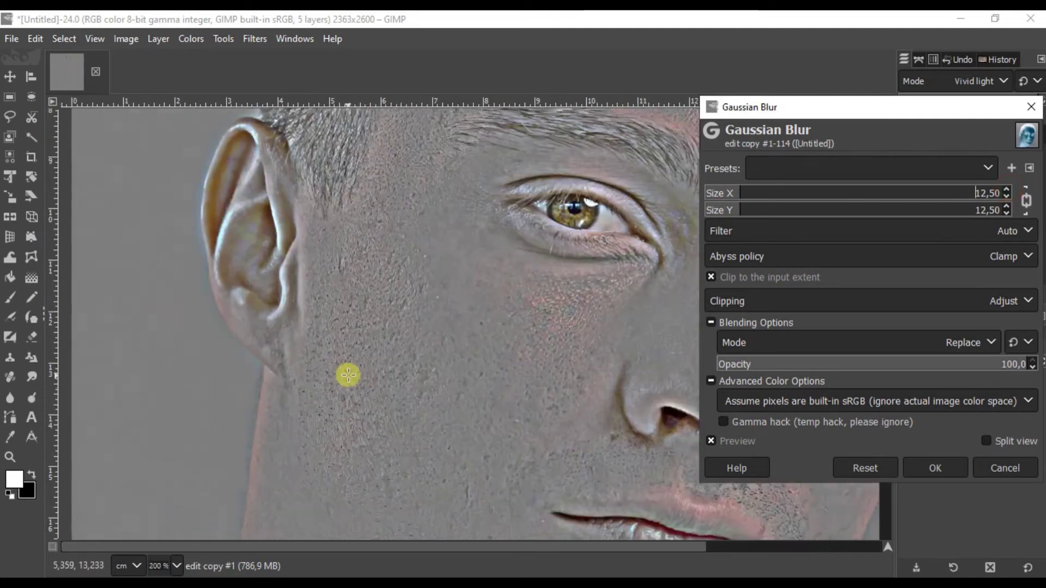
pyautogui.scroll(-1, 418, 347)
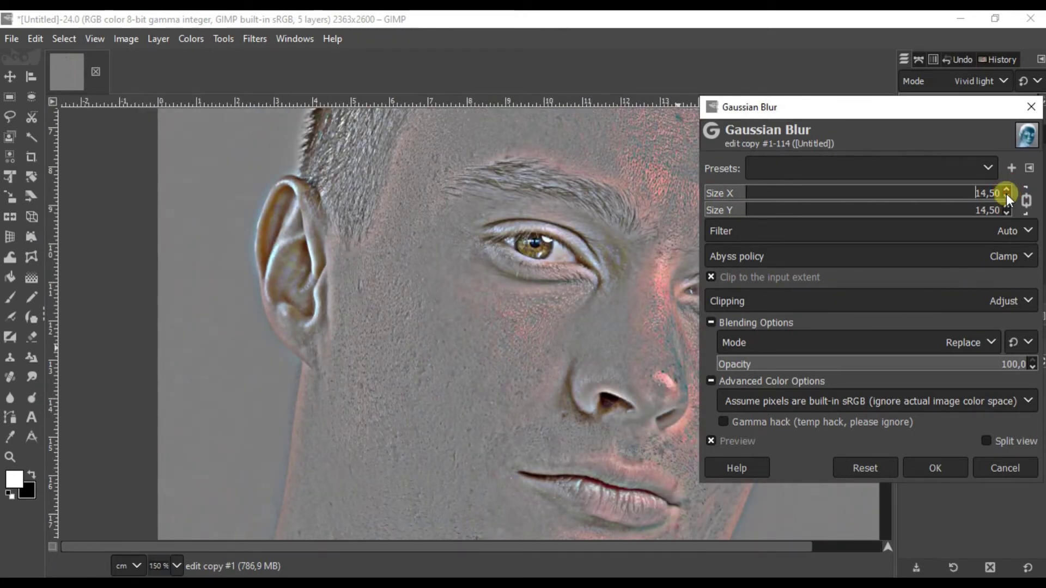
pyautogui.click(935, 468)
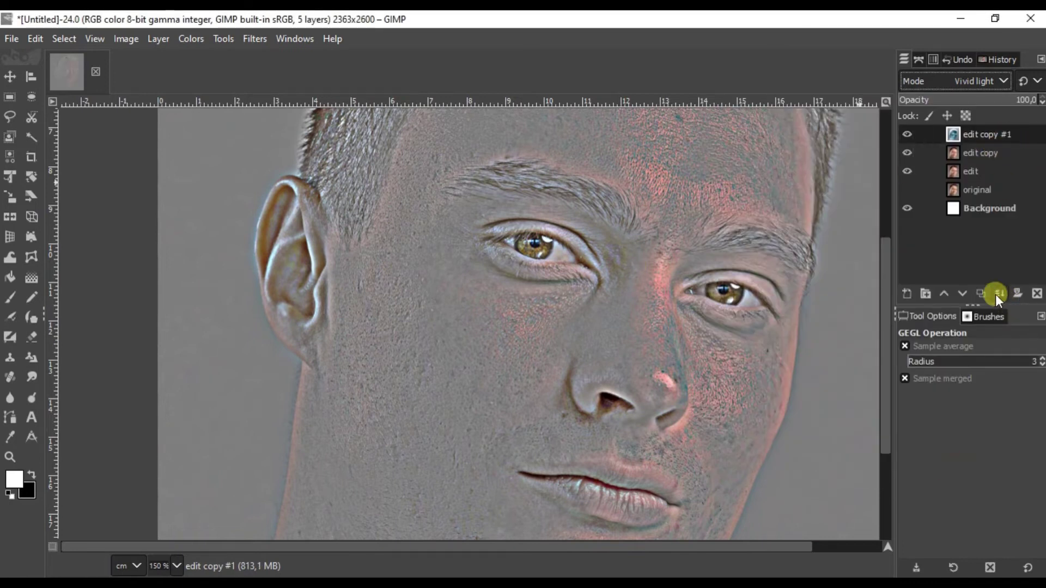
# Merge "edit copy #1" down into "edit copy" and reduce the merged layer's saturation scale to 0.000.
pyautogui.click(998, 294)
pyautogui.click(191, 38)
pyautogui.click(229, 134)
pyautogui.moveTo(789, 199); pyautogui.dragTo(642, 189)
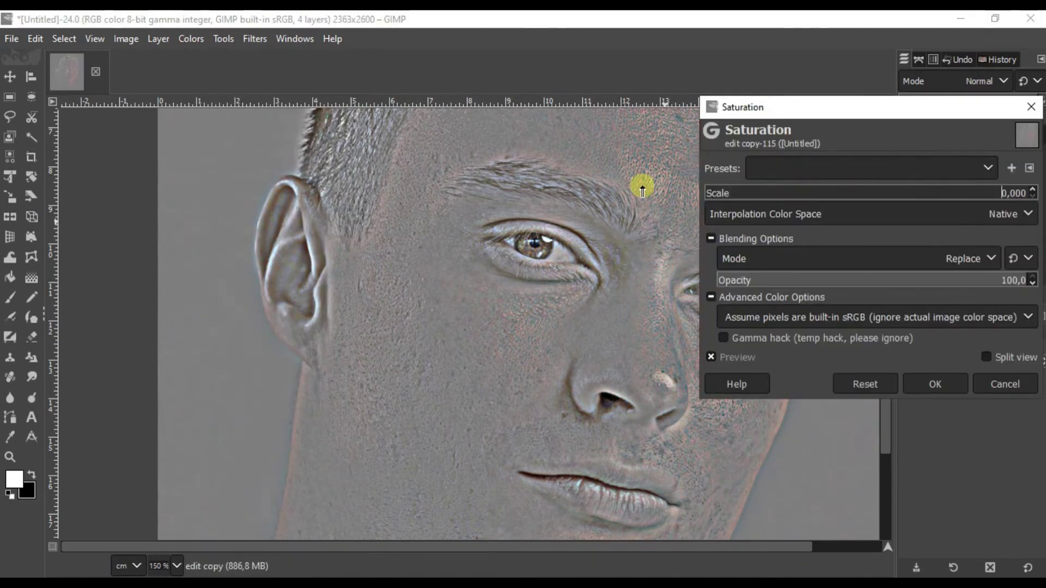
pyautogui.click(933, 386)
# Invert the desaturated "edit copy" layer and change its blend mode to Overlay.
pyautogui.click(191, 39)
pyautogui.click(218, 266)
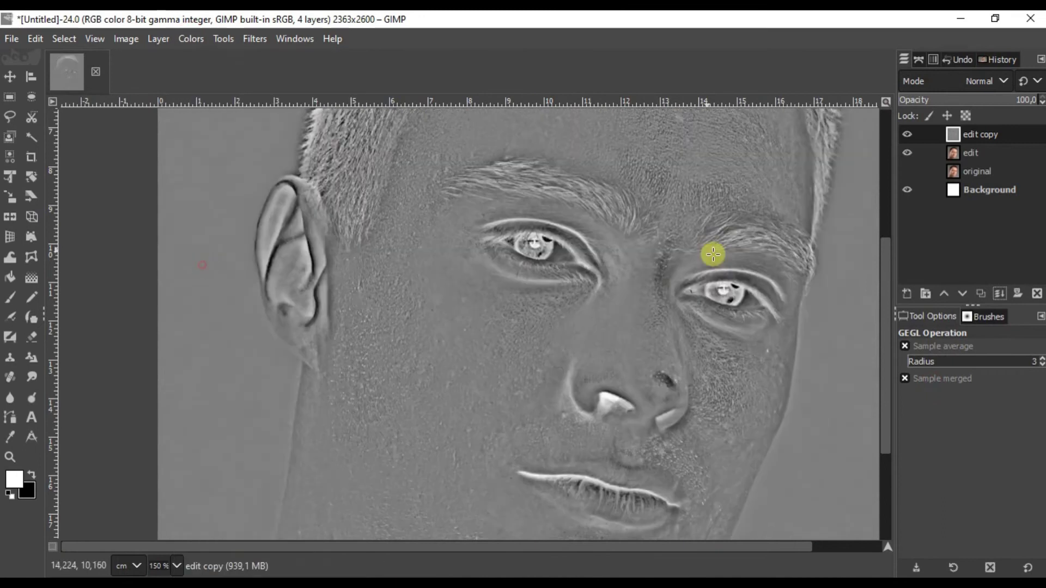
pyautogui.click(981, 81)
pyautogui.click(930, 424)
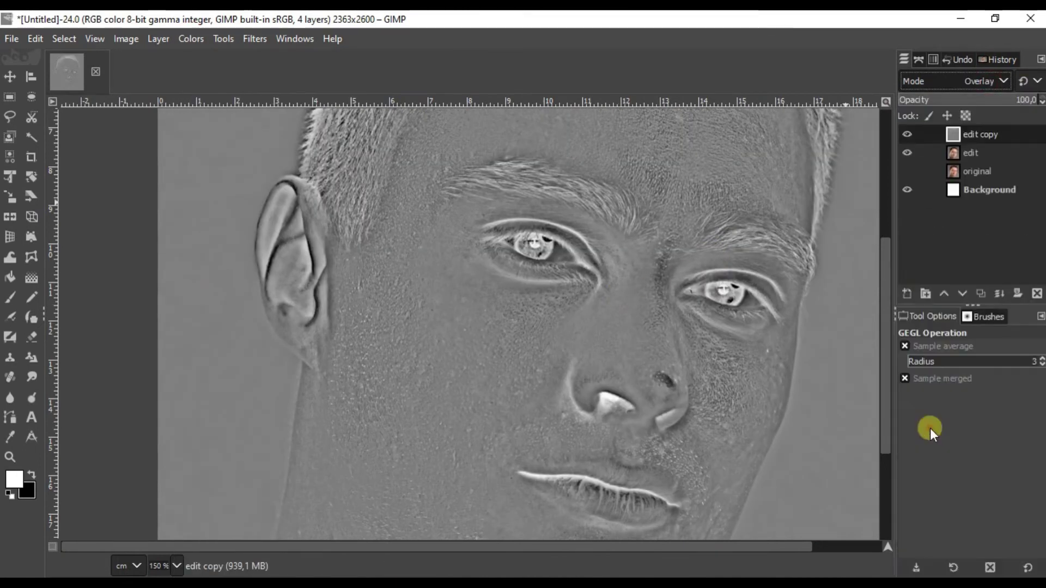
# Apply a Gaussian Blur of size 3.50 in X and Y to "edit copy" and add a black (full transparency) layer mask.
pyautogui.click(254, 39)
pyautogui.moveTo(287, 149)
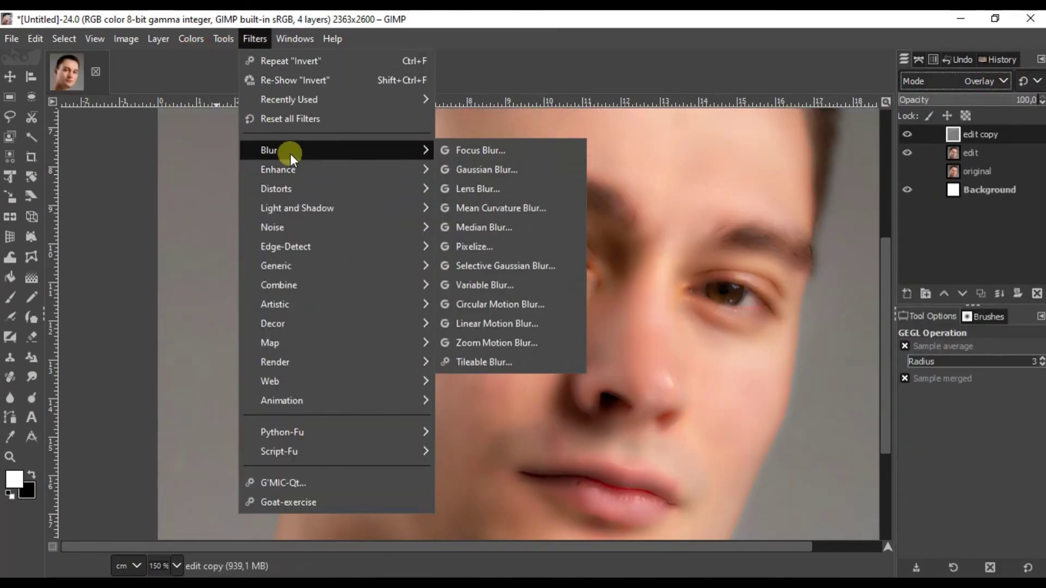
pyautogui.click(479, 168)
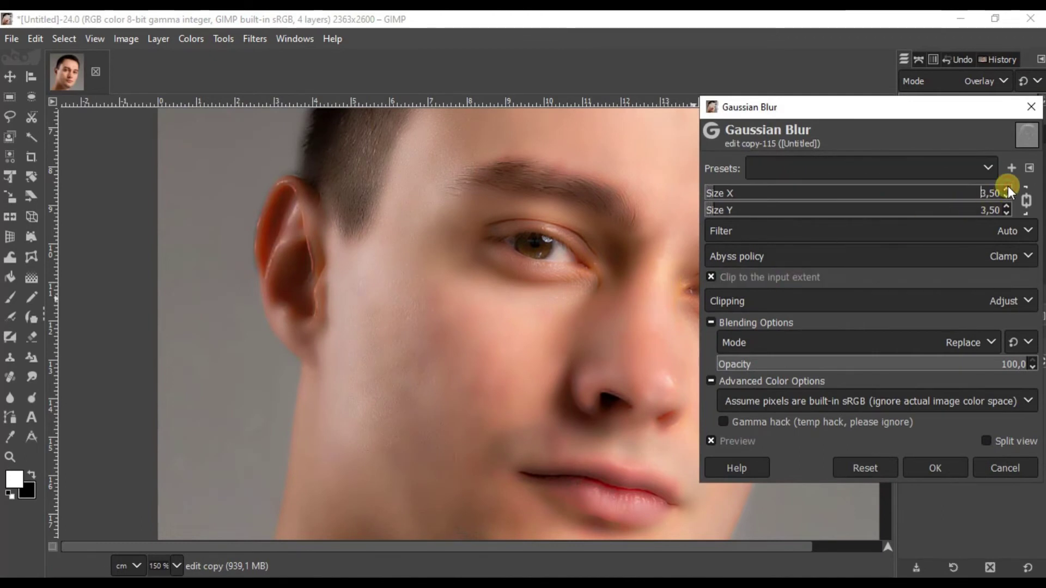
pyautogui.scroll(-2, 430, 397)
pyautogui.scroll(-1, 439, 271)
pyautogui.scroll(2, 533, 294)
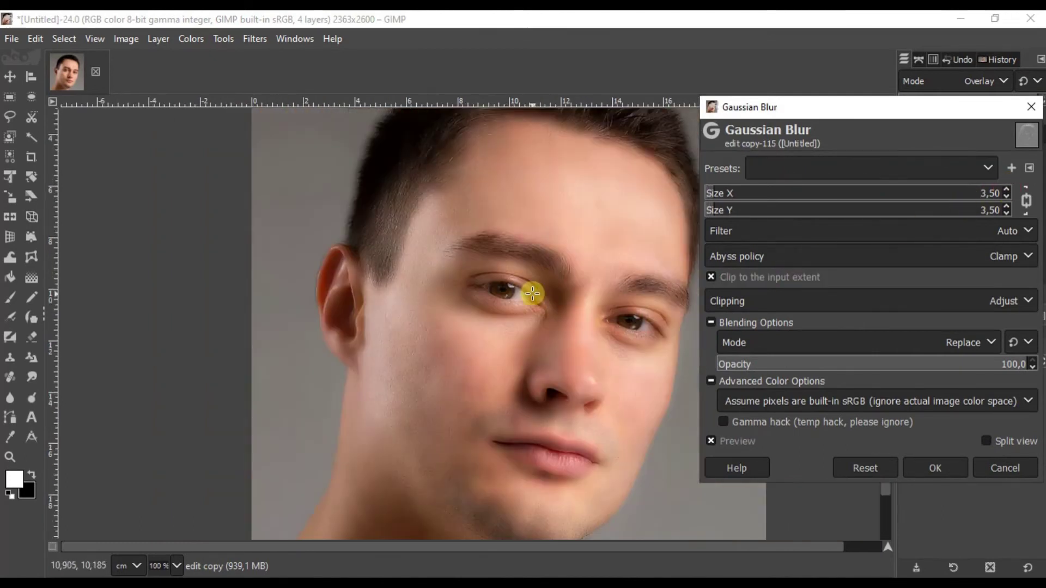
pyautogui.click(935, 468)
pyautogui.click(1018, 293)
pyautogui.click(923, 420)
# Paint white on the new "edit copy" mask over the facial skin and merge the layer down into "edit".
pyautogui.click(9, 297)
pyautogui.scroll(1, 435, 372)
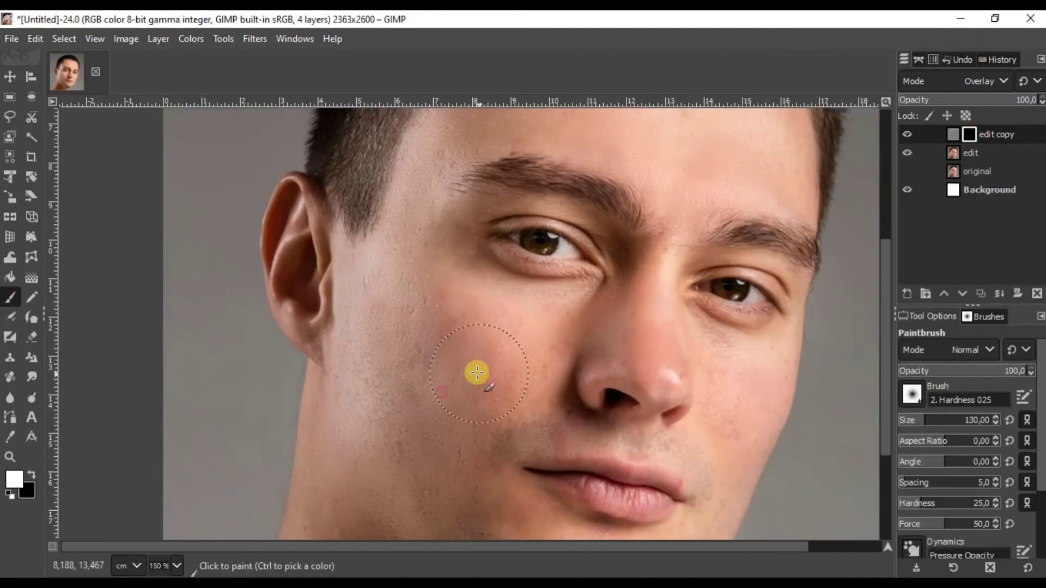
pyautogui.moveTo(476, 373); pyautogui.dragTo(450, 411)
pyautogui.scroll(1, 453, 463)
pyautogui.scroll(3, 361, 348)
pyautogui.scroll(2, 425, 273)
pyautogui.click(425, 224)
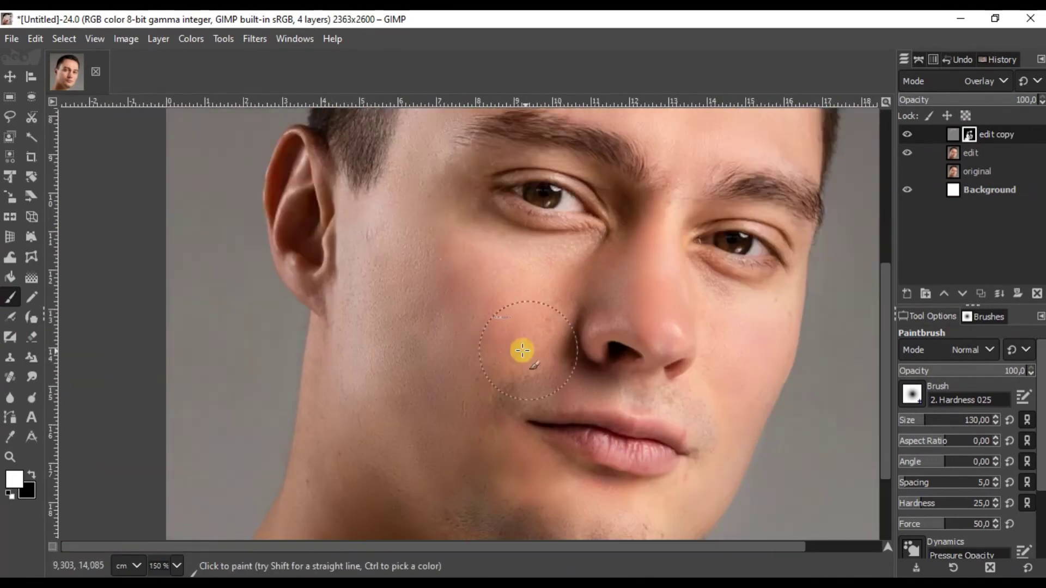
pyautogui.scroll(-1, 523, 350)
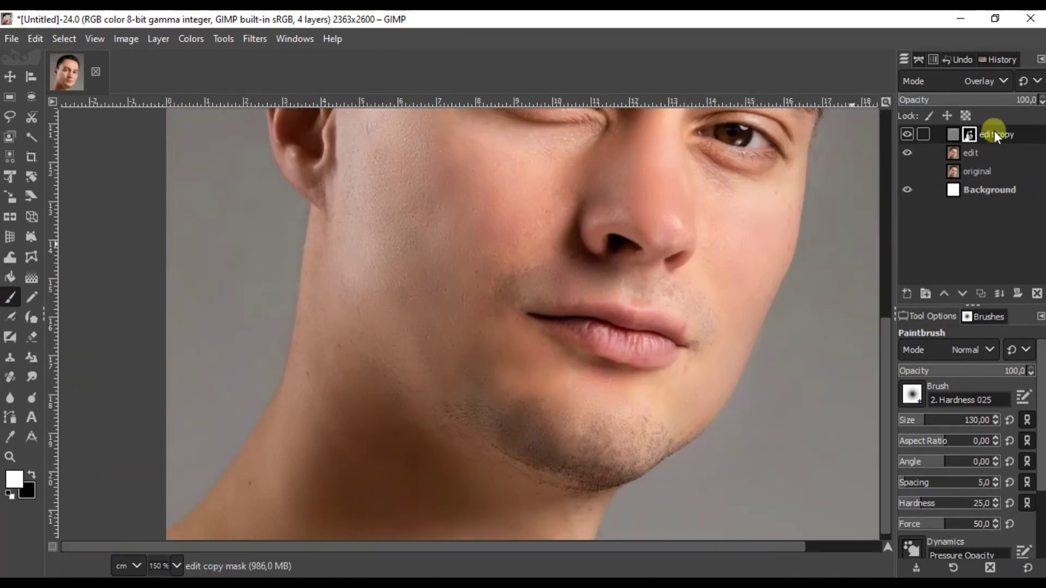
pyautogui.click(1002, 293)
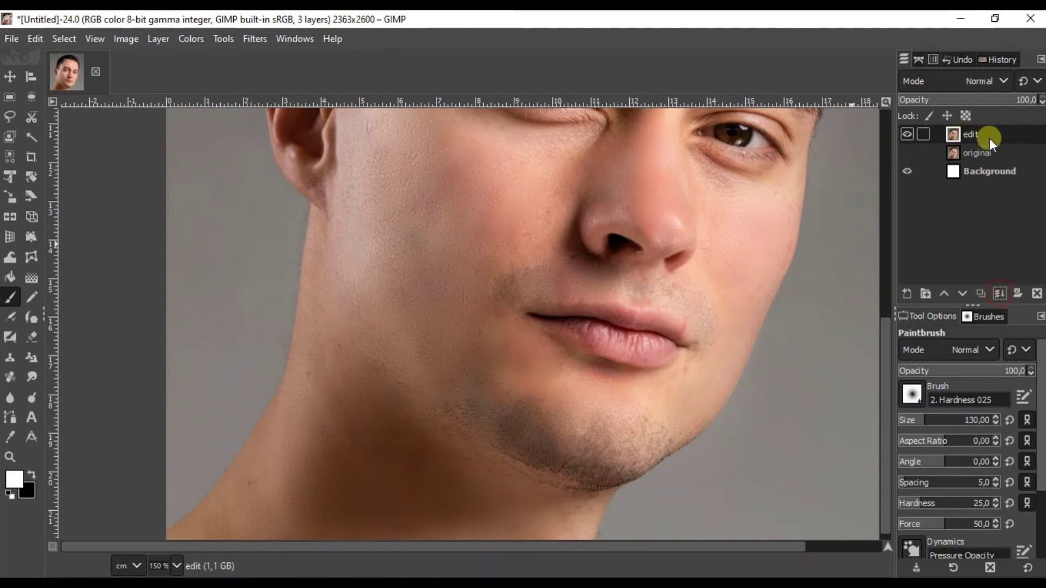
# Heal the remaining acne scars on the cheek of the "edit" layer using a 130 px healing brush sampled from clean nearby skin.
pyautogui.click(16, 374)
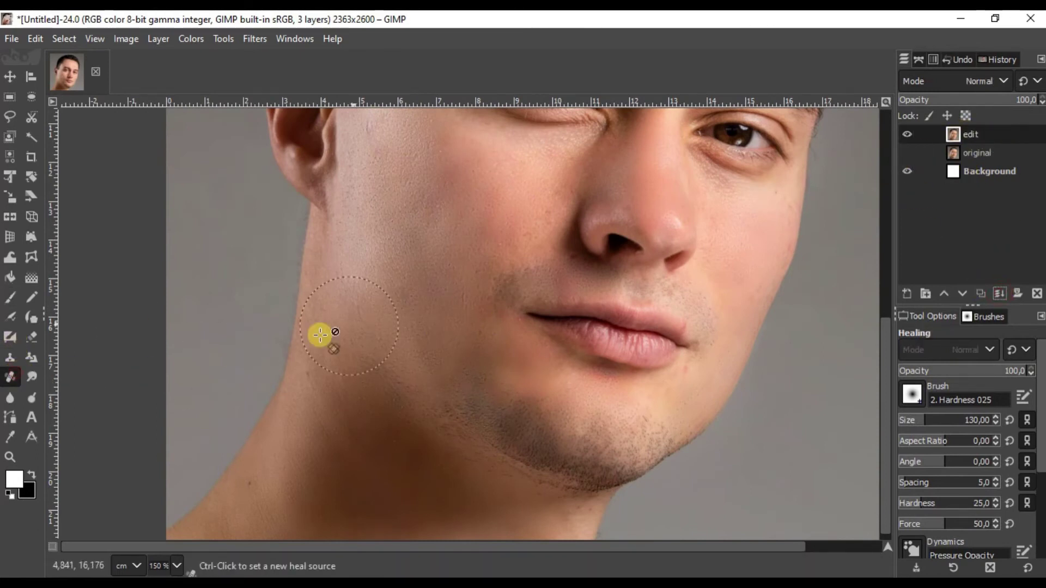
pyautogui.scroll(2, 434, 282)
pyautogui.keyDown('ctrl'); pyautogui.click(458, 217); pyautogui.keyUp('ctrl')
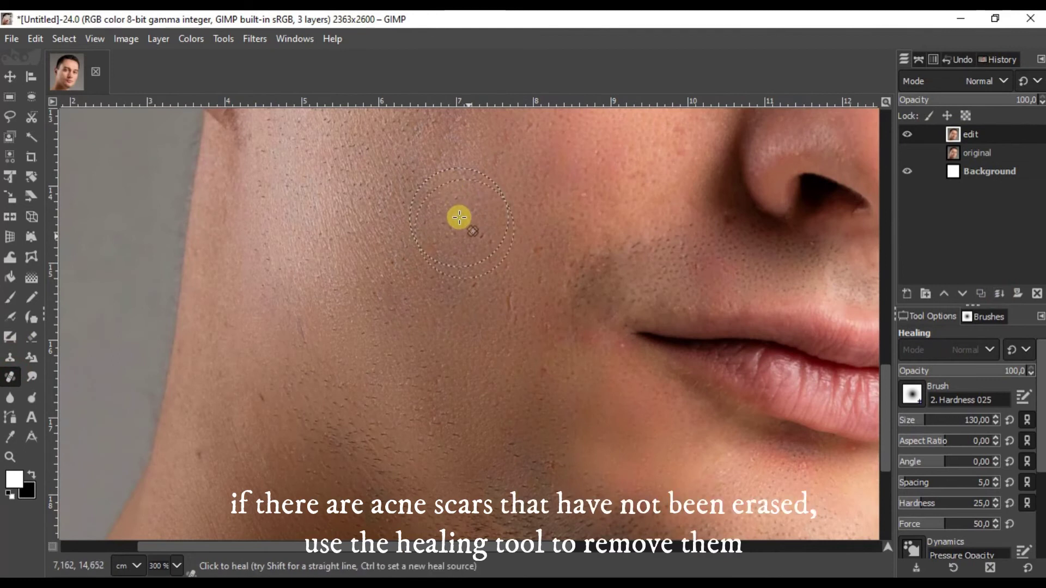
pyautogui.moveTo(569, 255); pyautogui.dragTo(534, 353)
pyautogui.moveTo(550, 294)
pyautogui.mouseDown()
pyautogui.moveTo(541, 394)
pyautogui.moveTo(523, 405)
pyautogui.mouseUp()
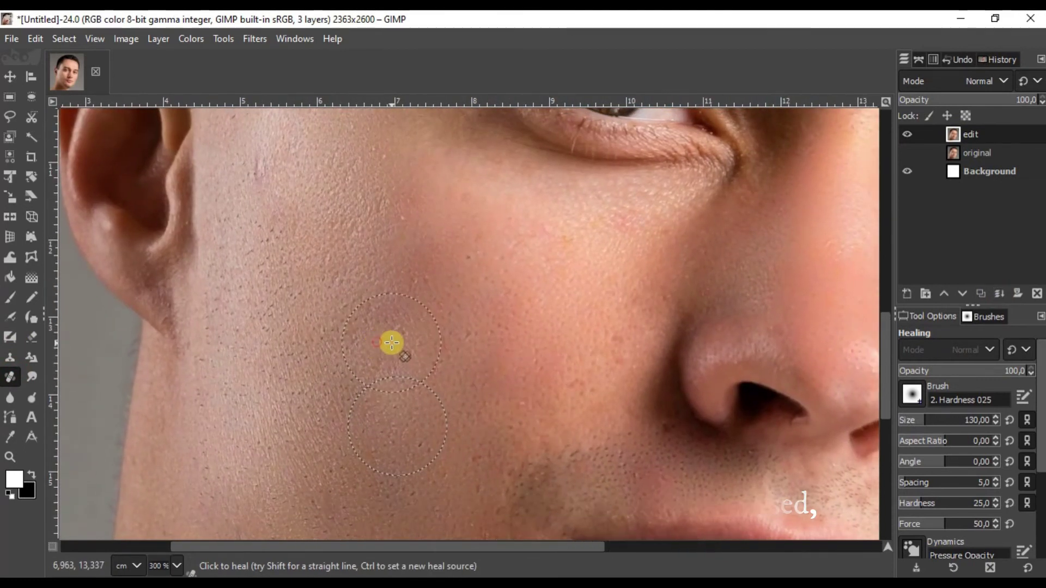
pyautogui.click(391, 358)
pyautogui.click(440, 364)
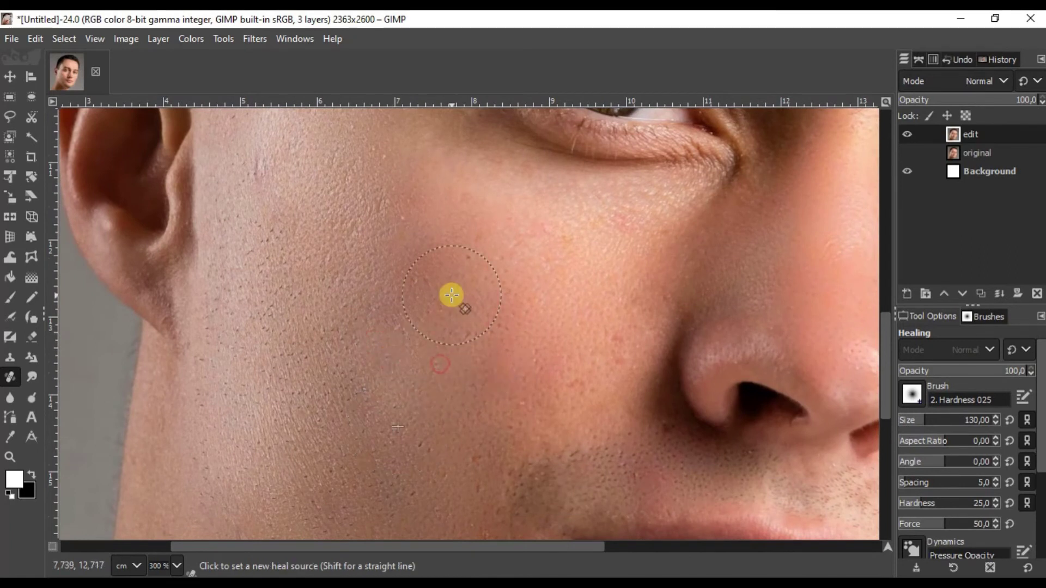
pyautogui.scroll(-1, 451, 296)
pyautogui.click(16, 78)
pyautogui.scroll(-2, 409, 238)
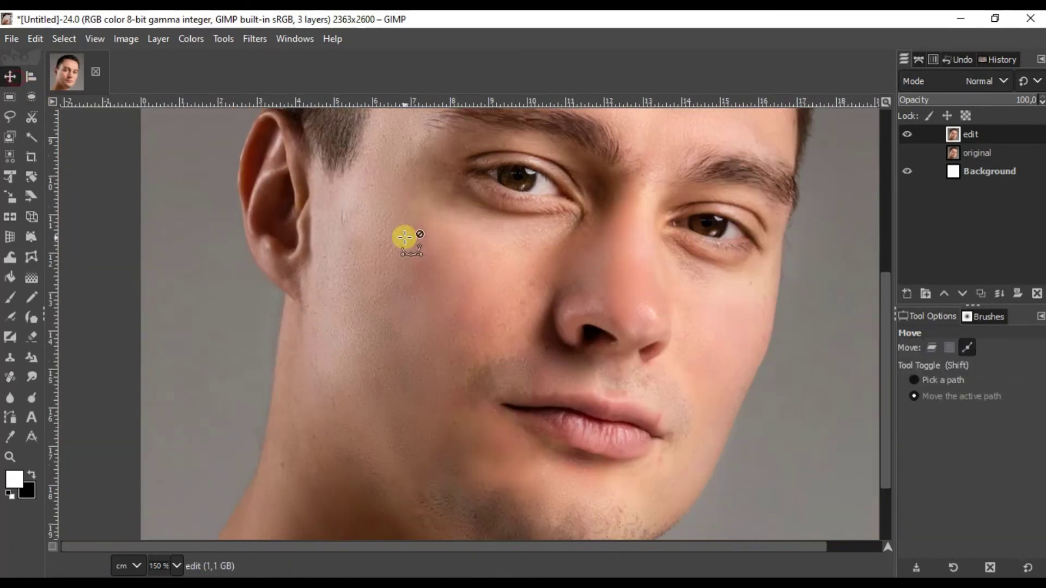
# Sharpen the "edit" layer using Unsharp Mask with radius 3.020 and amount 0.500.
pyautogui.scroll(2, 506, 334)
pyautogui.scroll(-3, 496, 337)
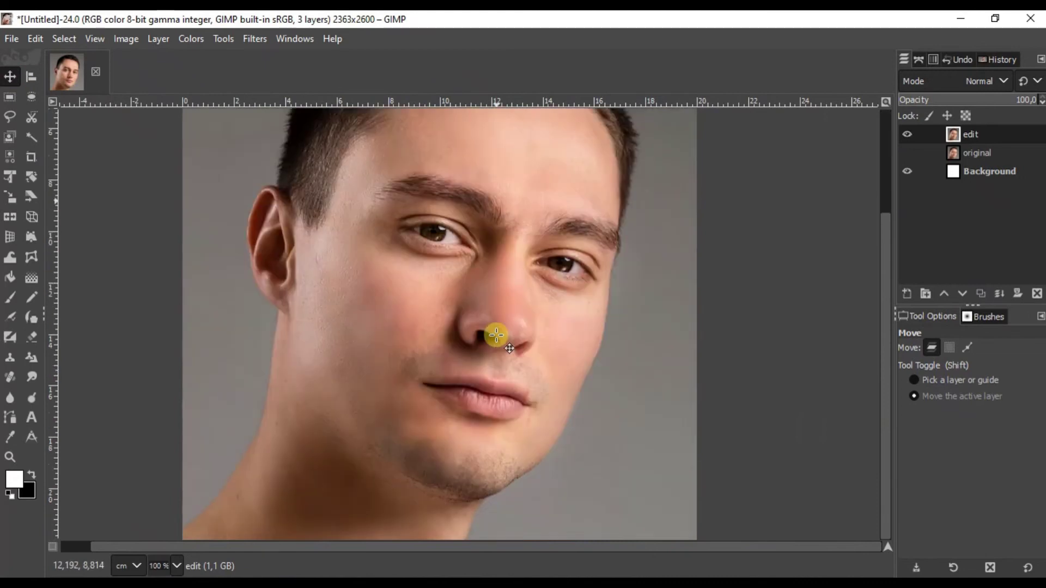
pyautogui.scroll(-1, 451, 324)
pyautogui.scroll(1, 451, 323)
pyautogui.rightClick(999, 136)
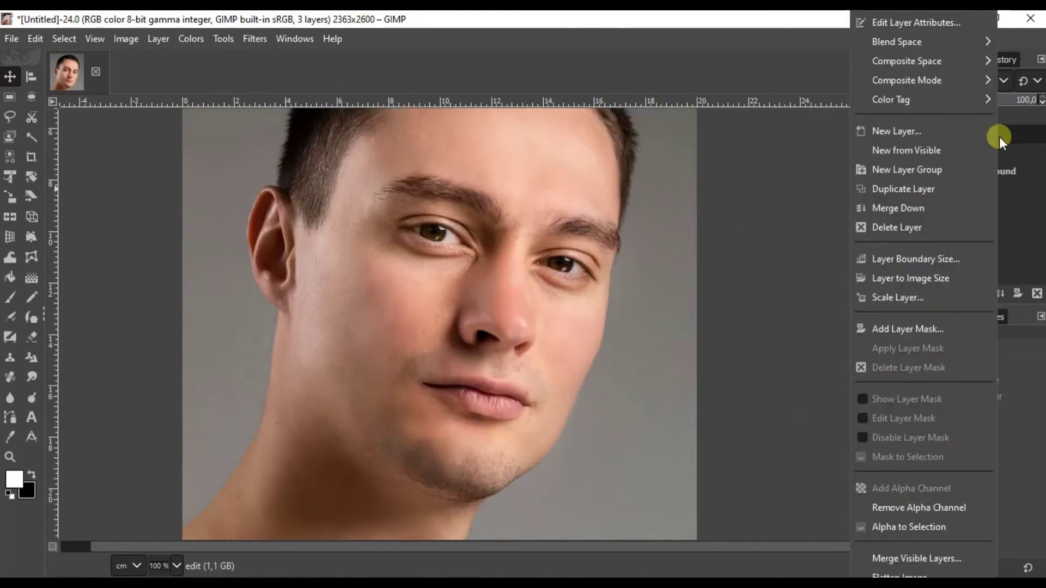
pyautogui.click(1012, 136)
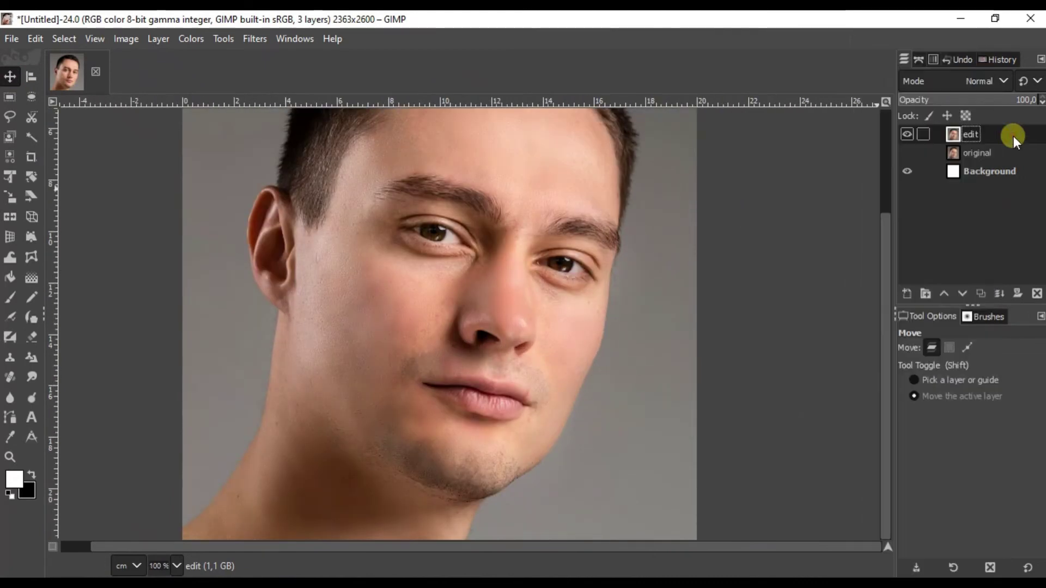
pyautogui.click(254, 39)
pyautogui.moveTo(308, 169)
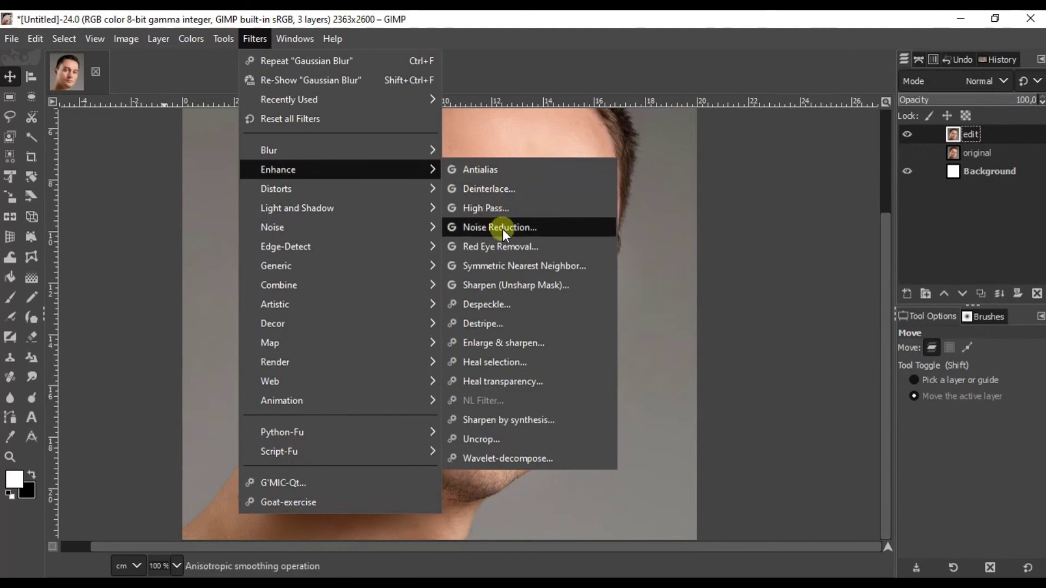
pyautogui.click(514, 285)
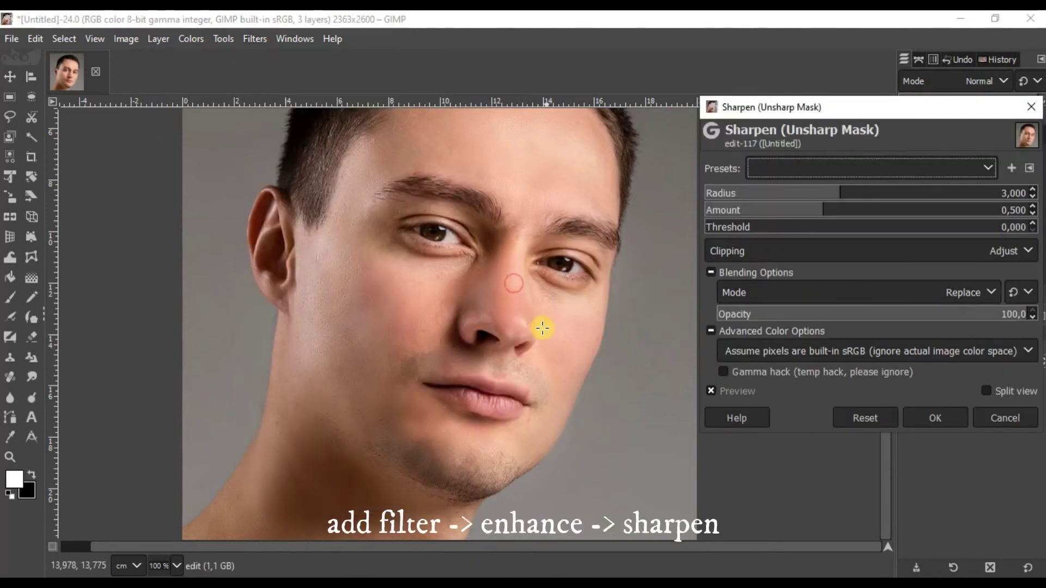
pyautogui.scroll(2, 443, 327)
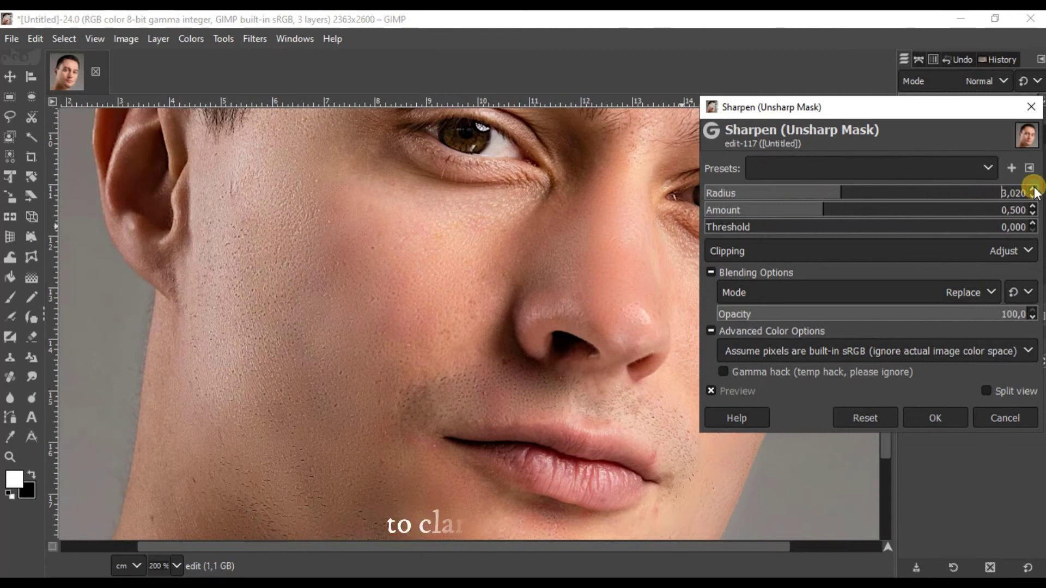
pyautogui.click(936, 417)
# Duplicate the sharpened "edit" layer and change the copy's blend mode to Linear light.
pyautogui.scroll(-2, 393, 290)
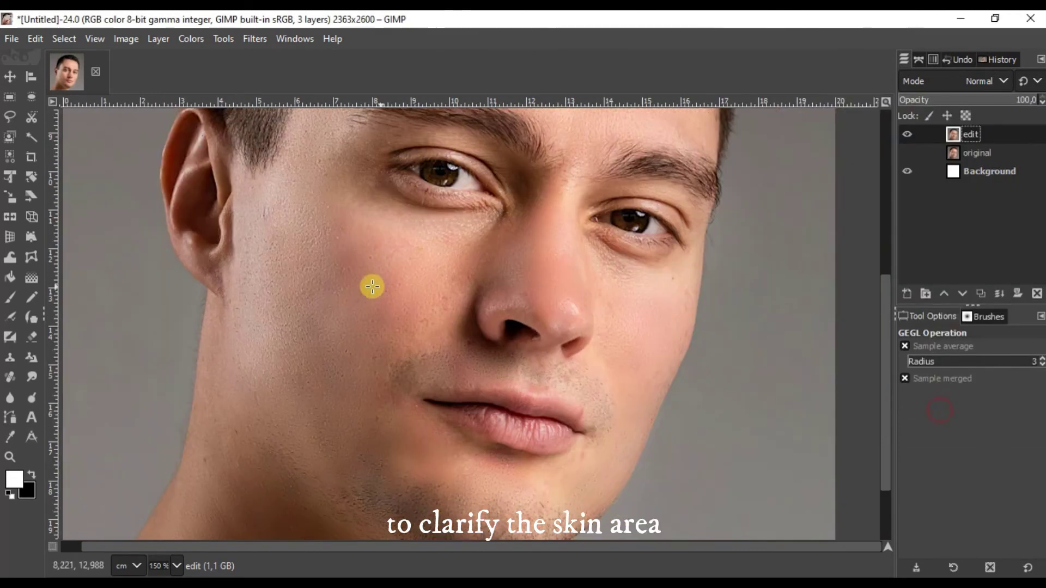
pyautogui.scroll(-2, 482, 334)
pyautogui.scroll(-1, 425, 327)
pyautogui.scroll(1, 417, 332)
pyautogui.scroll(2, 769, 246)
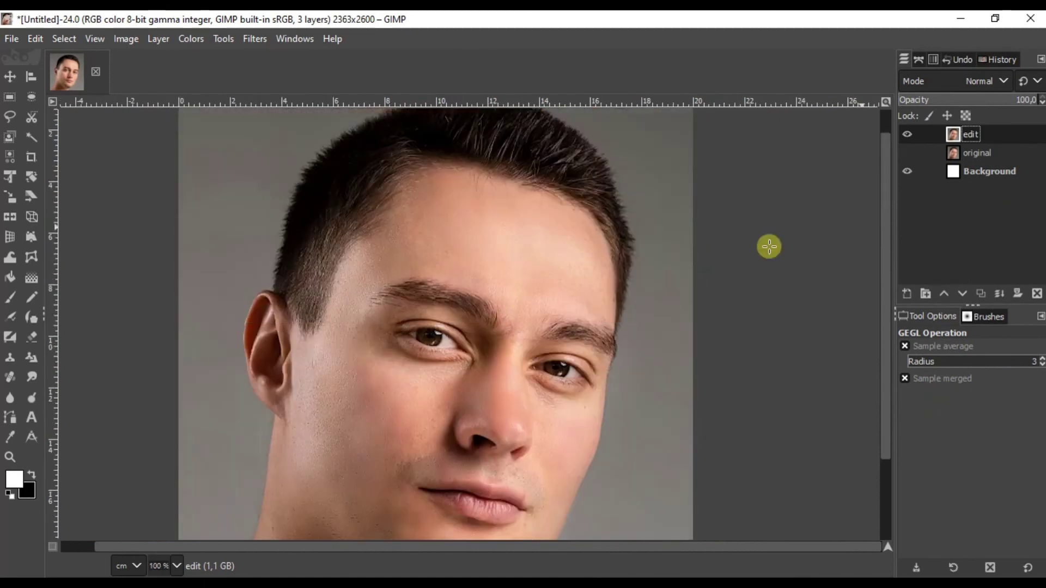
pyautogui.rightClick(1005, 136)
pyautogui.click(914, 191)
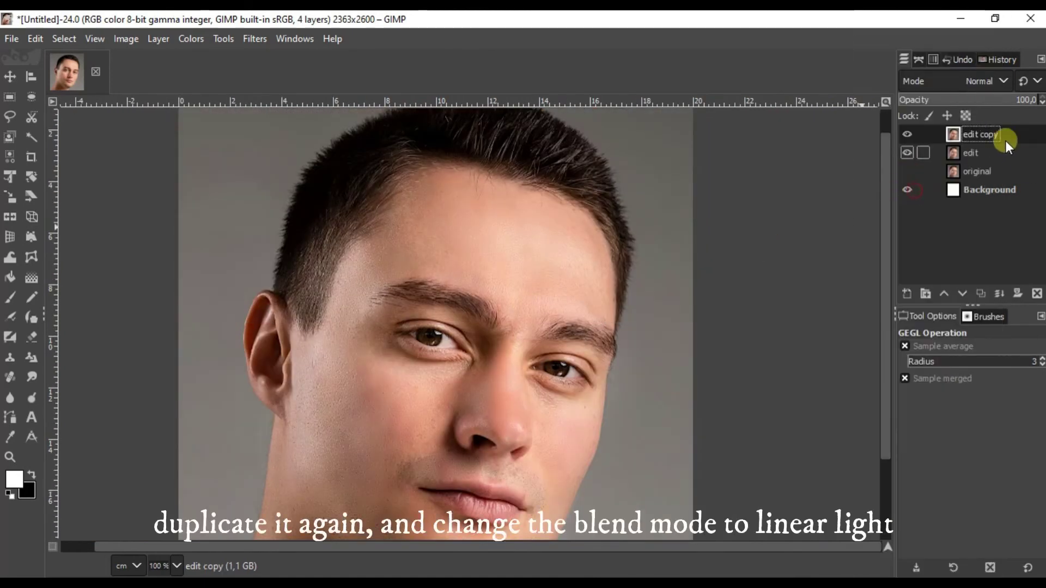
pyautogui.click(980, 81)
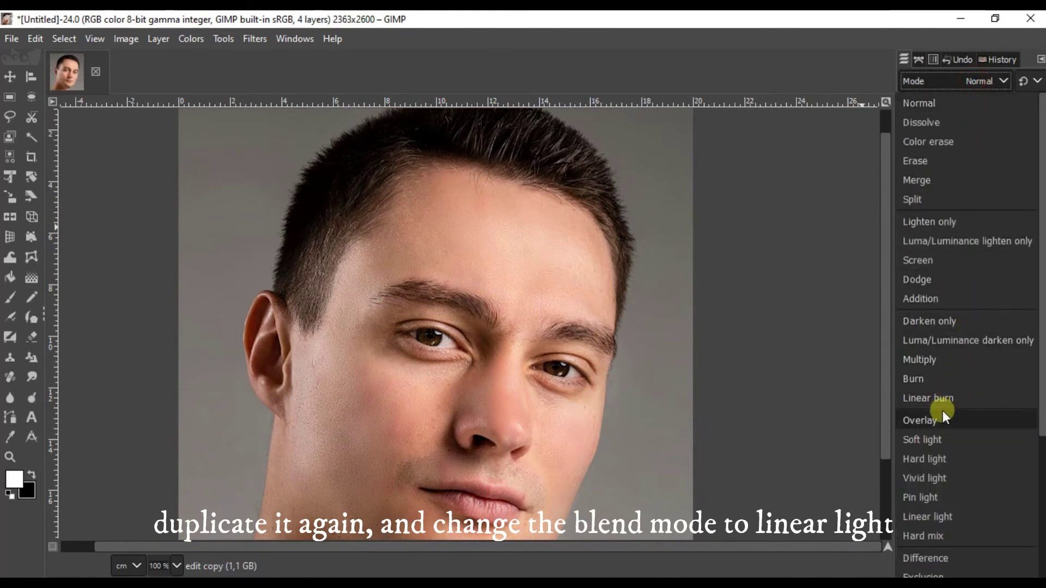
pyautogui.click(935, 518)
# Apply a High Pass filter to "edit copy" with a standard deviation of 1.0 and contrast of 1.000.
pyautogui.click(254, 39)
pyautogui.moveTo(302, 169)
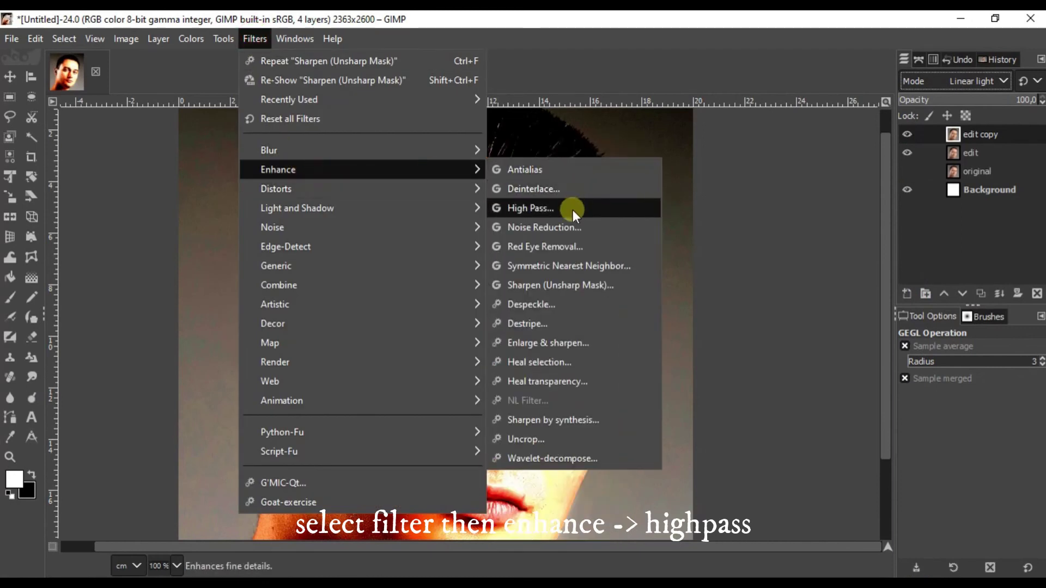
pyautogui.click(573, 210)
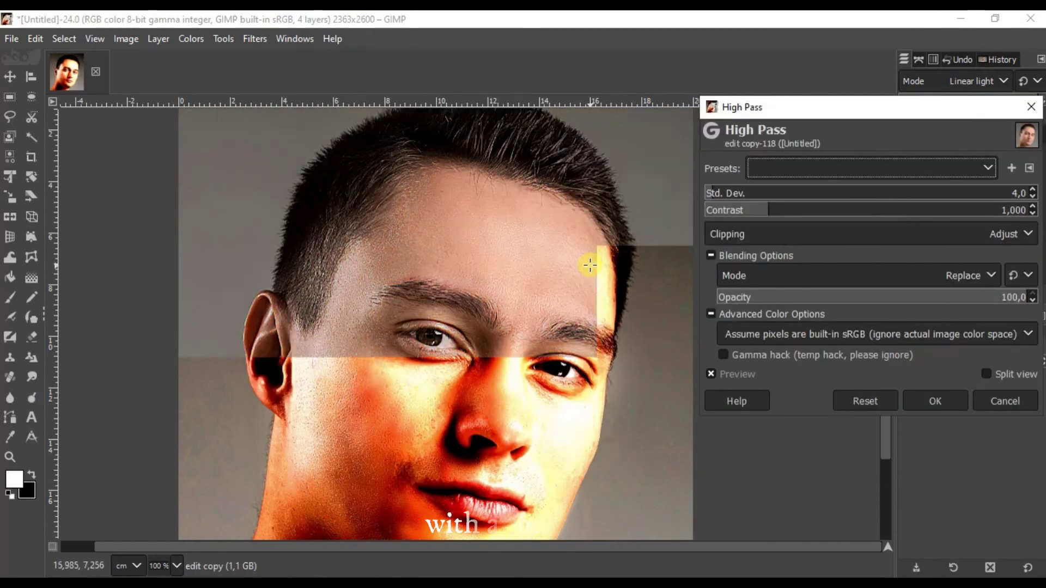
pyautogui.scroll(-3, 461, 393)
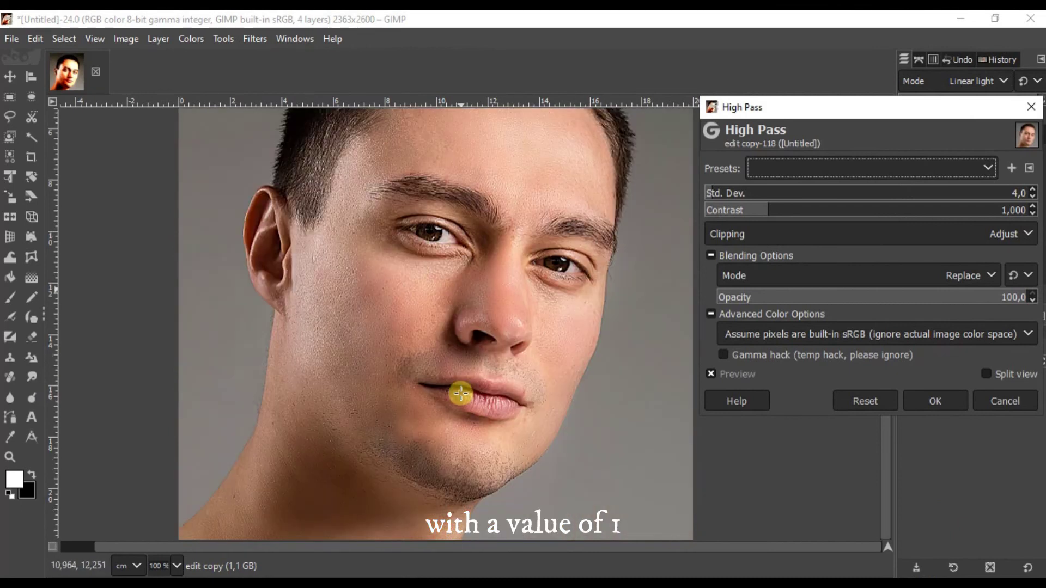
pyautogui.click(1032, 197)
pyautogui.click(1032, 198)
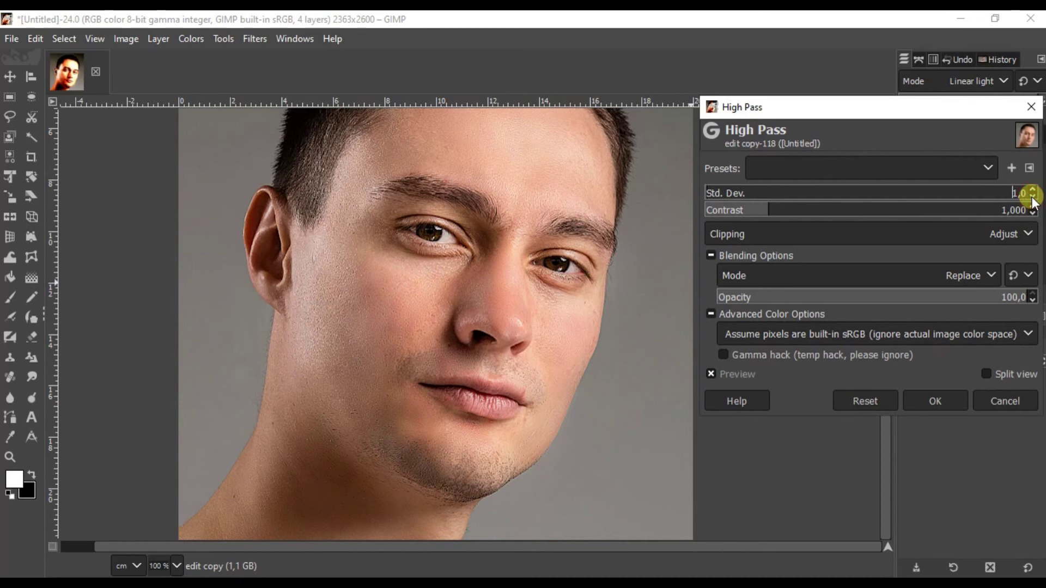
pyautogui.click(956, 400)
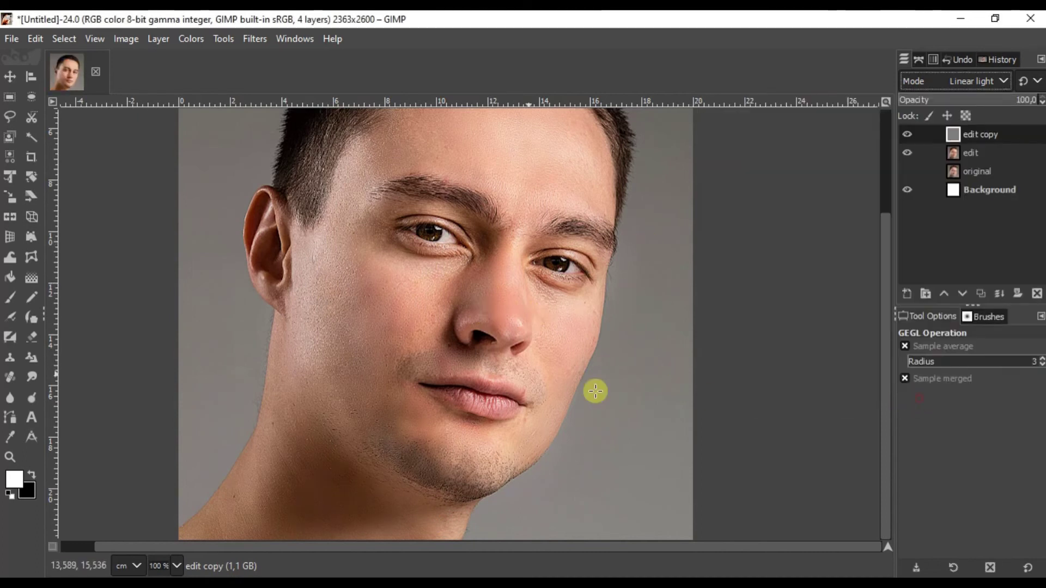
# Merge the high-pass "edit copy" layer down into "edit".
pyautogui.scroll(3, 455, 316)
pyautogui.scroll(-1, 452, 313)
pyautogui.scroll(-1, 485, 301)
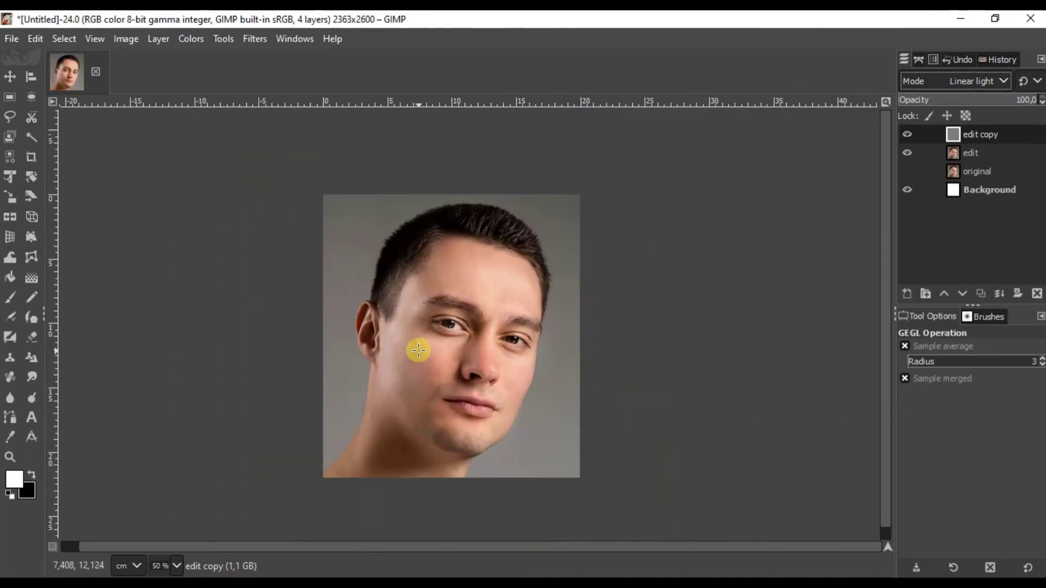
pyautogui.scroll(1, 416, 350)
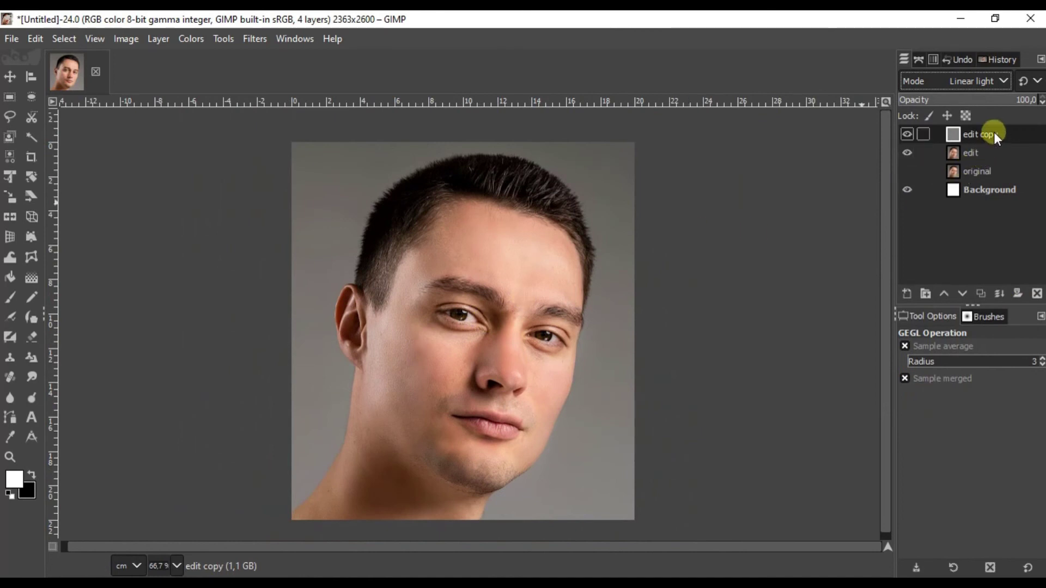
pyautogui.click(999, 293)
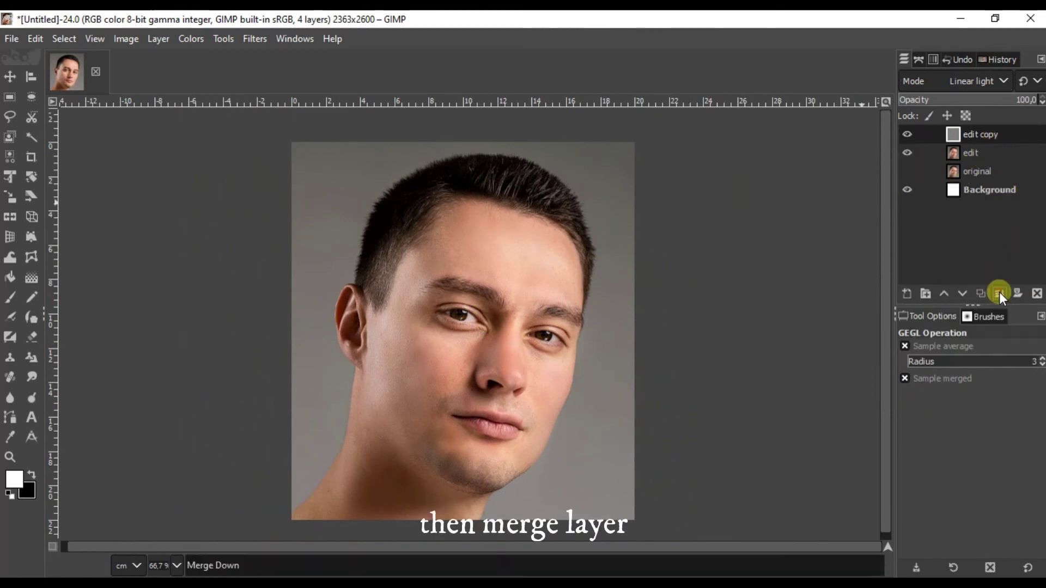
# Adjust the color temperature of the "edit" layer with an original temperature of 6094.1 and an intended temperature of 6500.0.
pyautogui.scroll(-1, 512, 294)
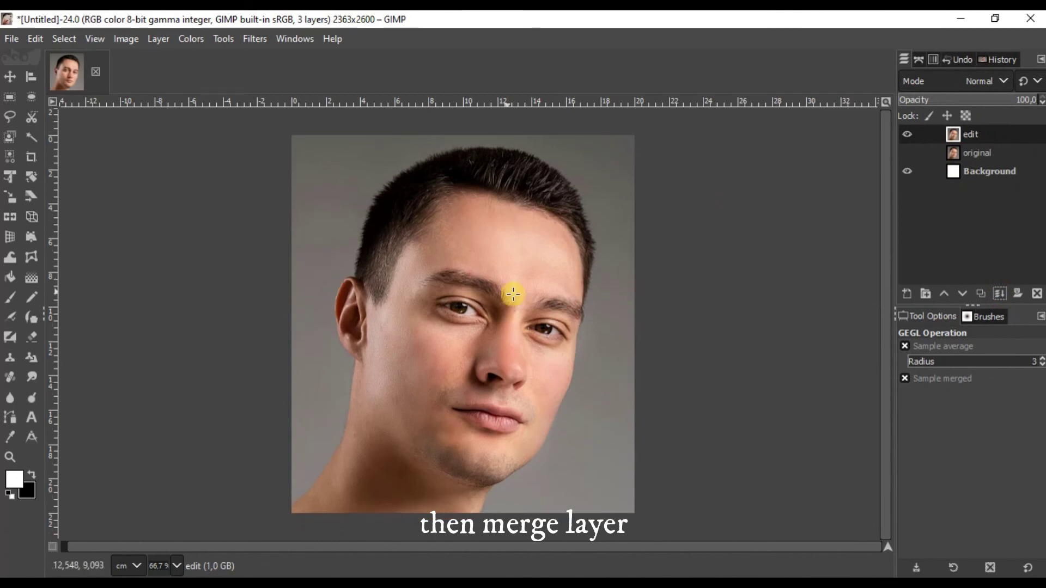
pyautogui.keyDown('ctrl'); pyautogui.scroll(3, 390, 410); pyautogui.keyUp('ctrl')
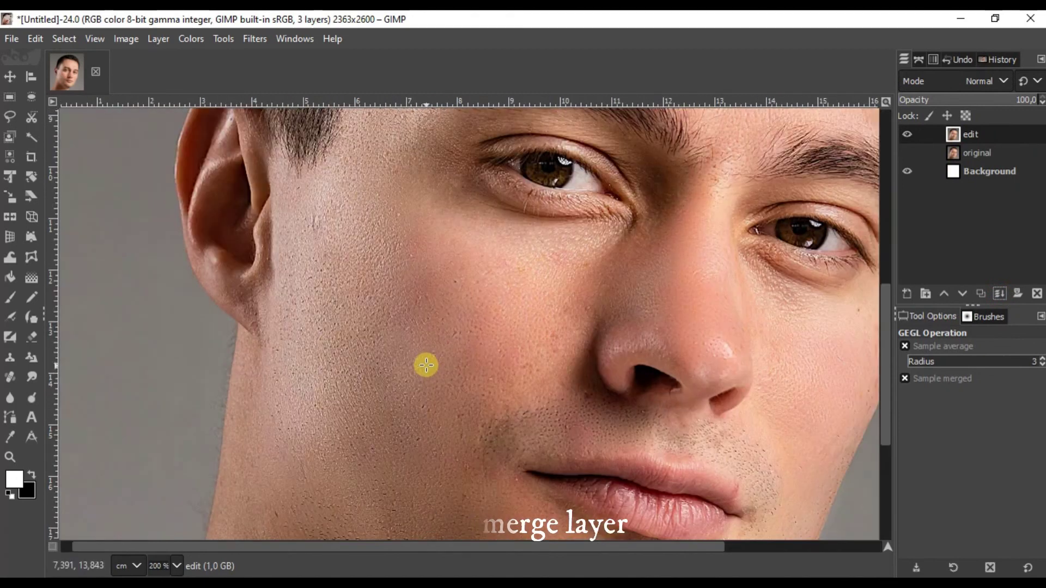
pyautogui.keyDown('ctrl'); pyautogui.scroll(1, 426, 363); pyautogui.keyUp('ctrl')
pyautogui.scroll(-1, 428, 360)
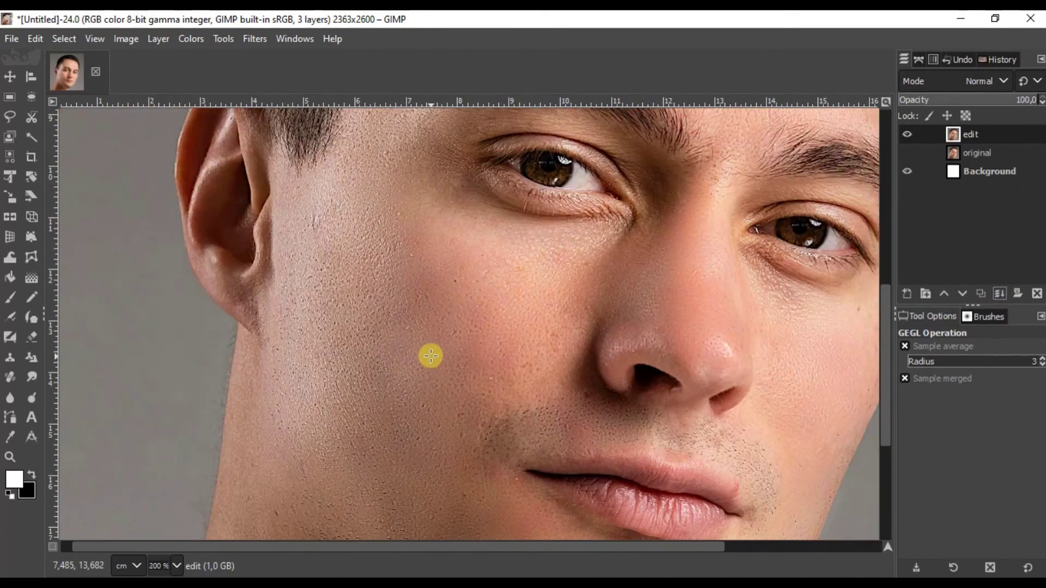
pyautogui.scroll(-4, 432, 356)
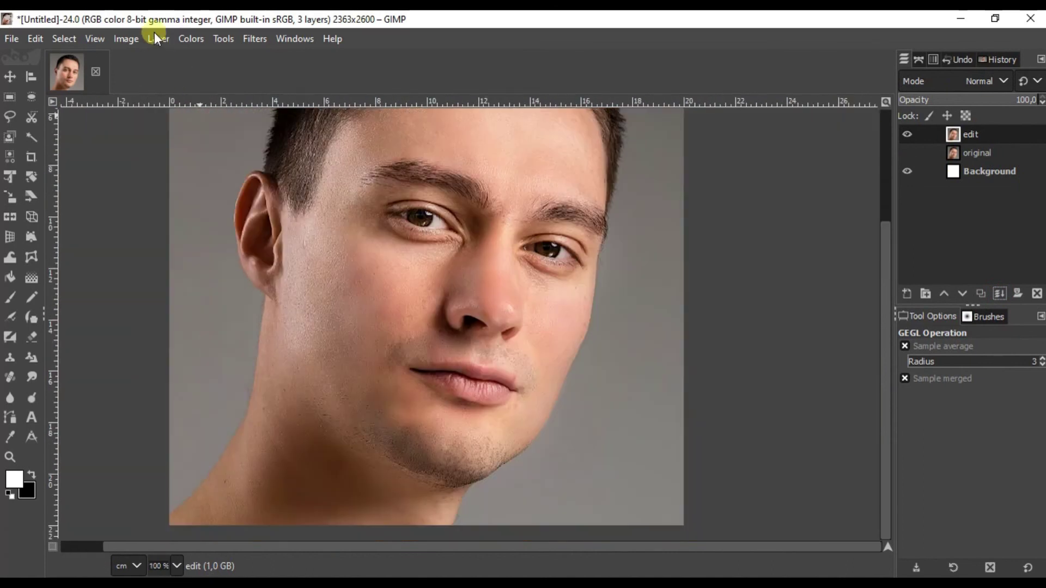
pyautogui.click(191, 39)
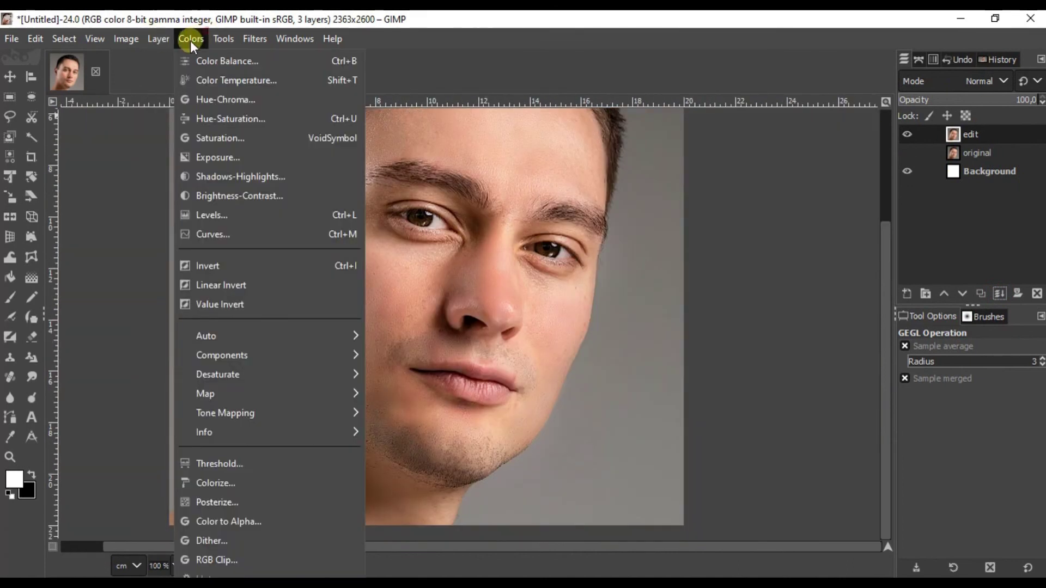
pyautogui.click(255, 83)
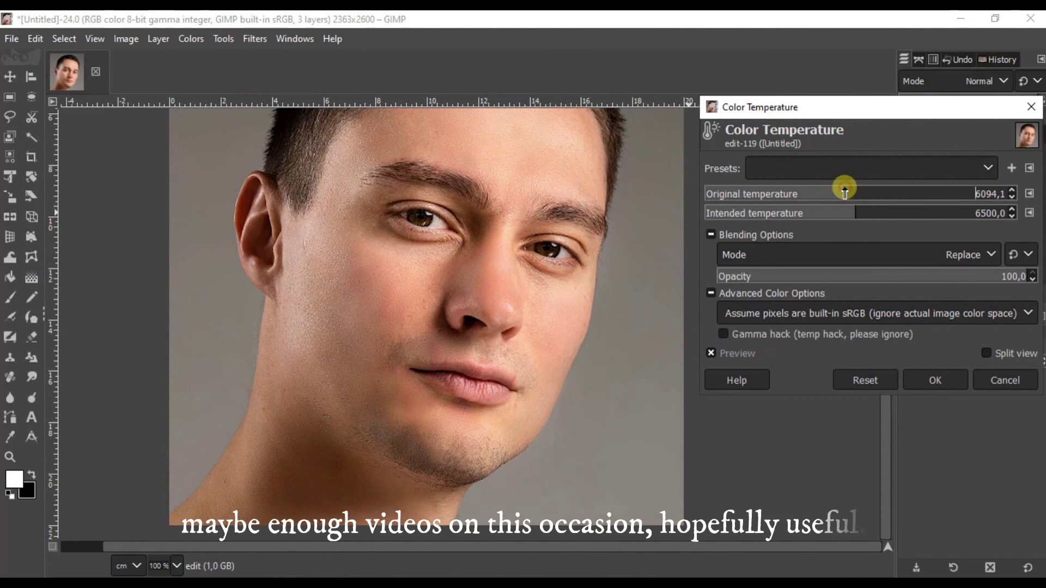
pyautogui.click(935, 380)
# Make the "original" layer visible and compare the retouched portrait with it.
pyautogui.scroll(-1, 500, 279)
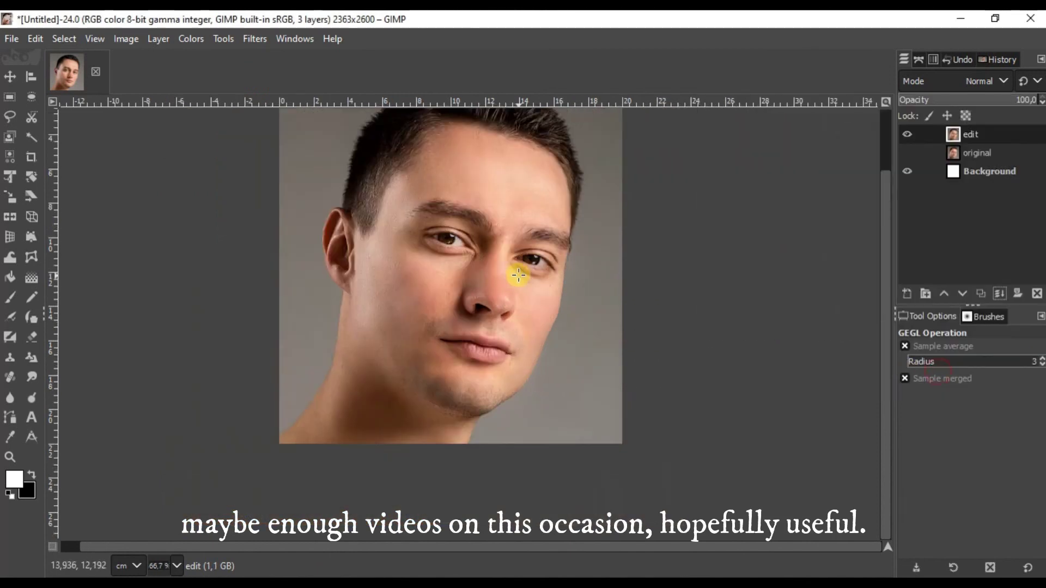
pyautogui.scroll(3, 518, 275)
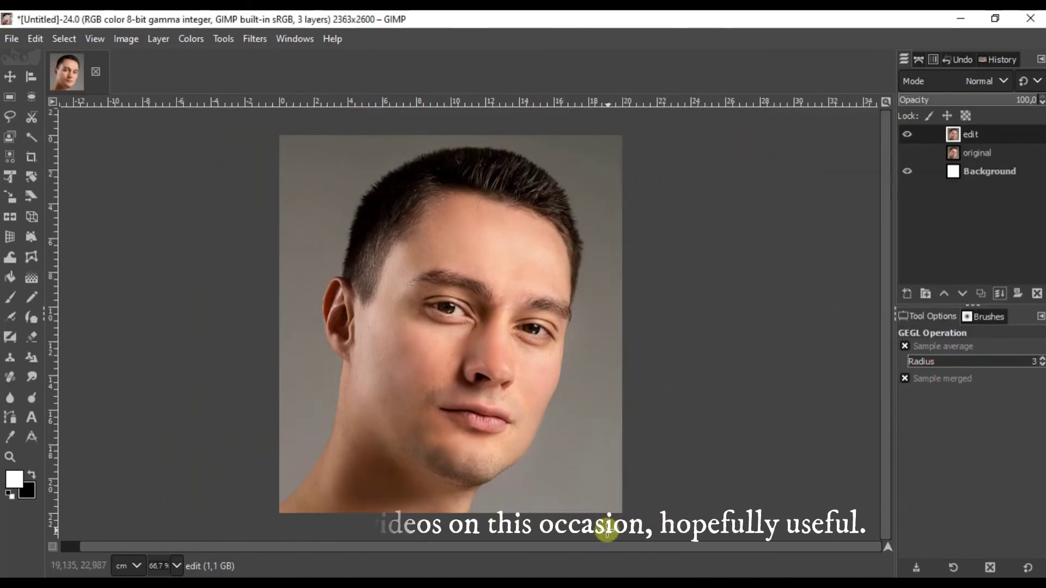
pyautogui.hscroll(-1, 595, 544)
pyautogui.click(907, 153)
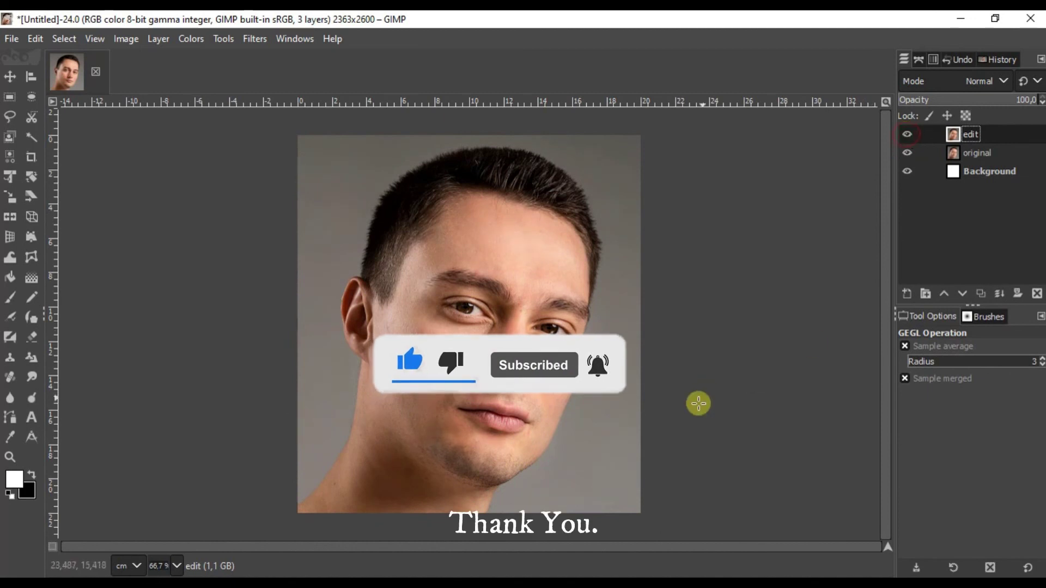
pyautogui.moveTo(648, 501)
pyautogui.moveTo(648, 501); pyautogui.dragTo(641, 384)
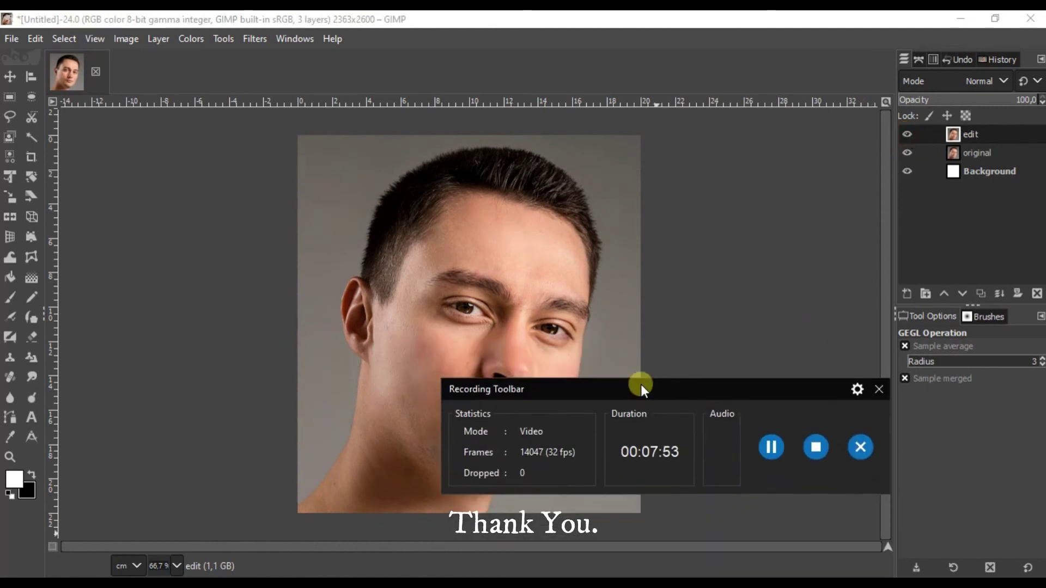
pyautogui.click(824, 446)
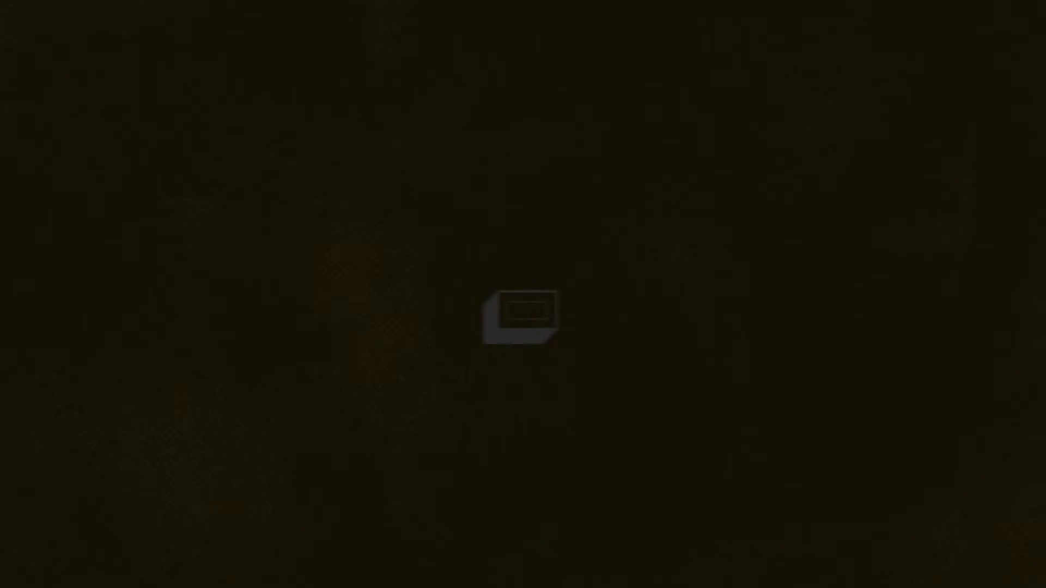